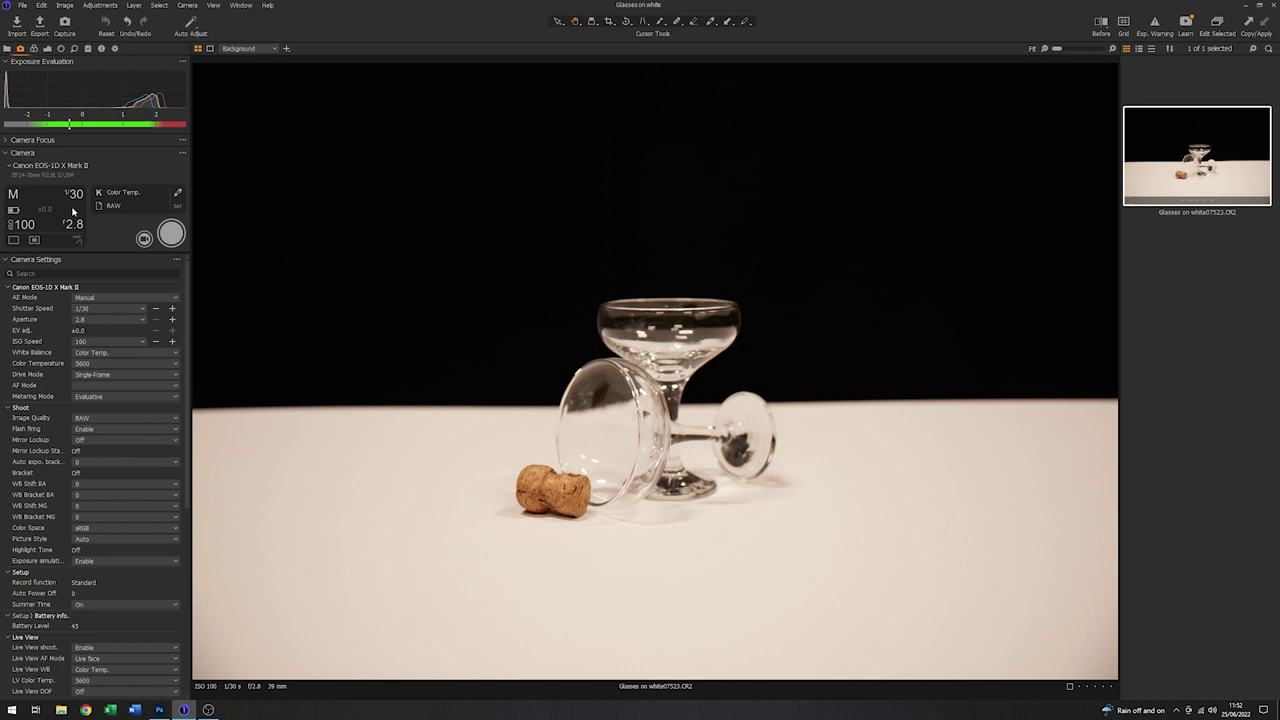
# - Set the camera to 1/250 s at f/8 and capture a new frame of the glasses
pyautogui.click(76, 196)
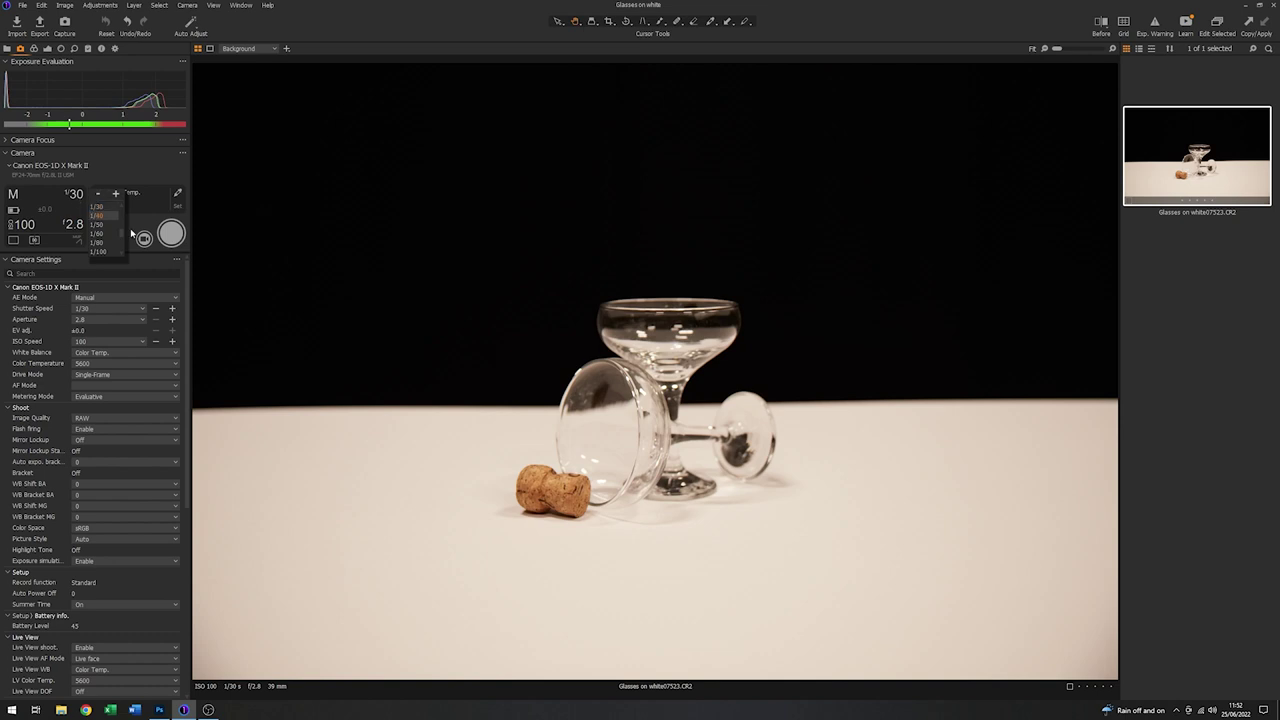
pyautogui.scroll(-2, 121, 236)
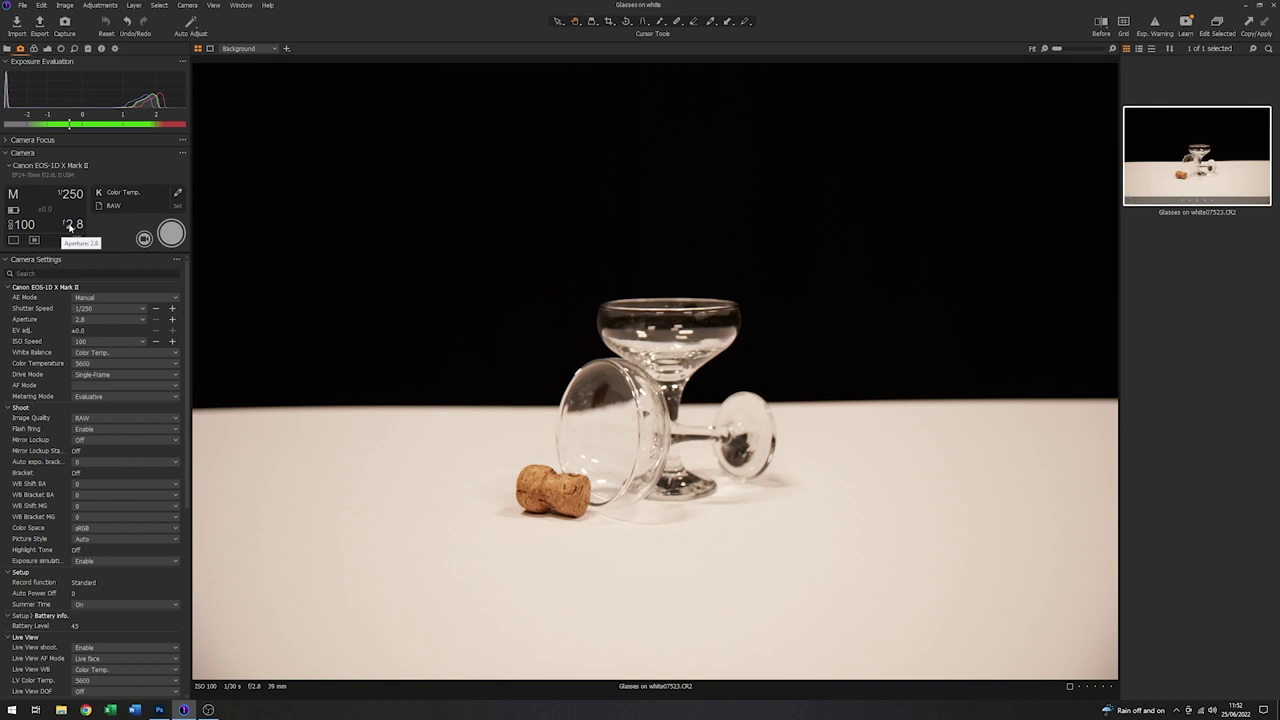
pyautogui.click(70, 227)
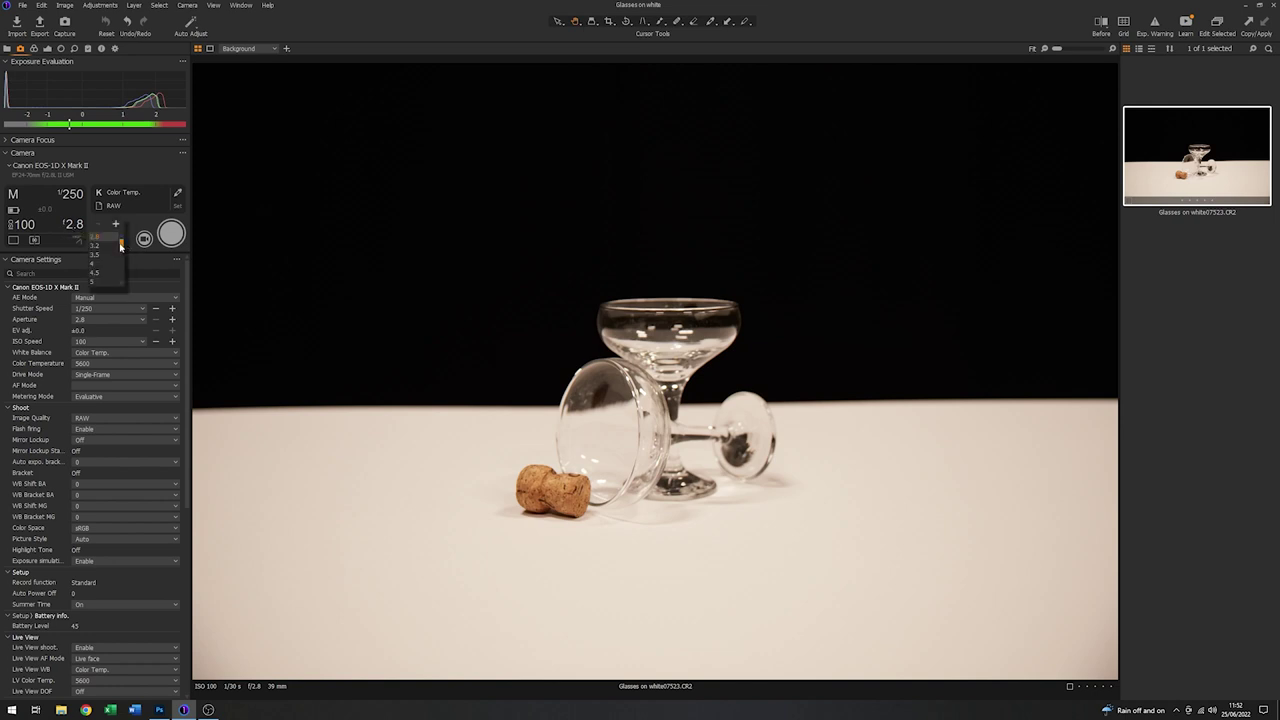
pyautogui.moveTo(121, 246); pyautogui.dragTo(123, 255)
pyautogui.click(102, 244)
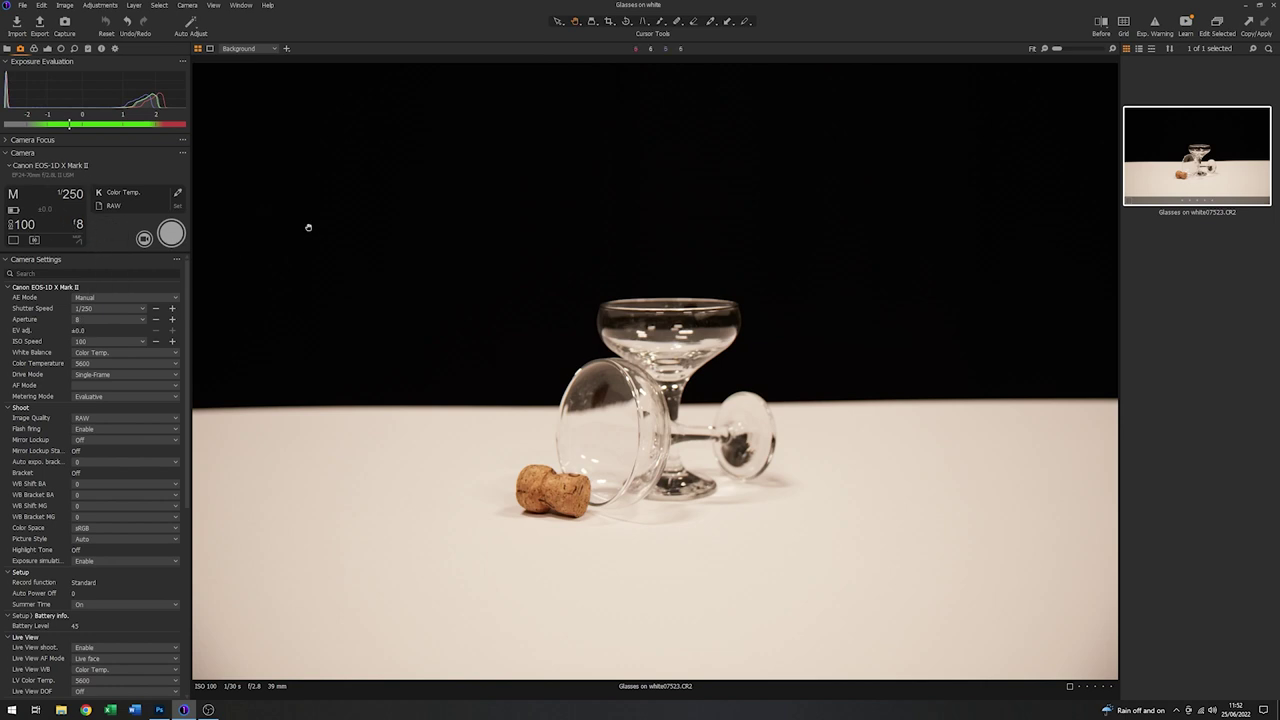
pyautogui.click(173, 235)
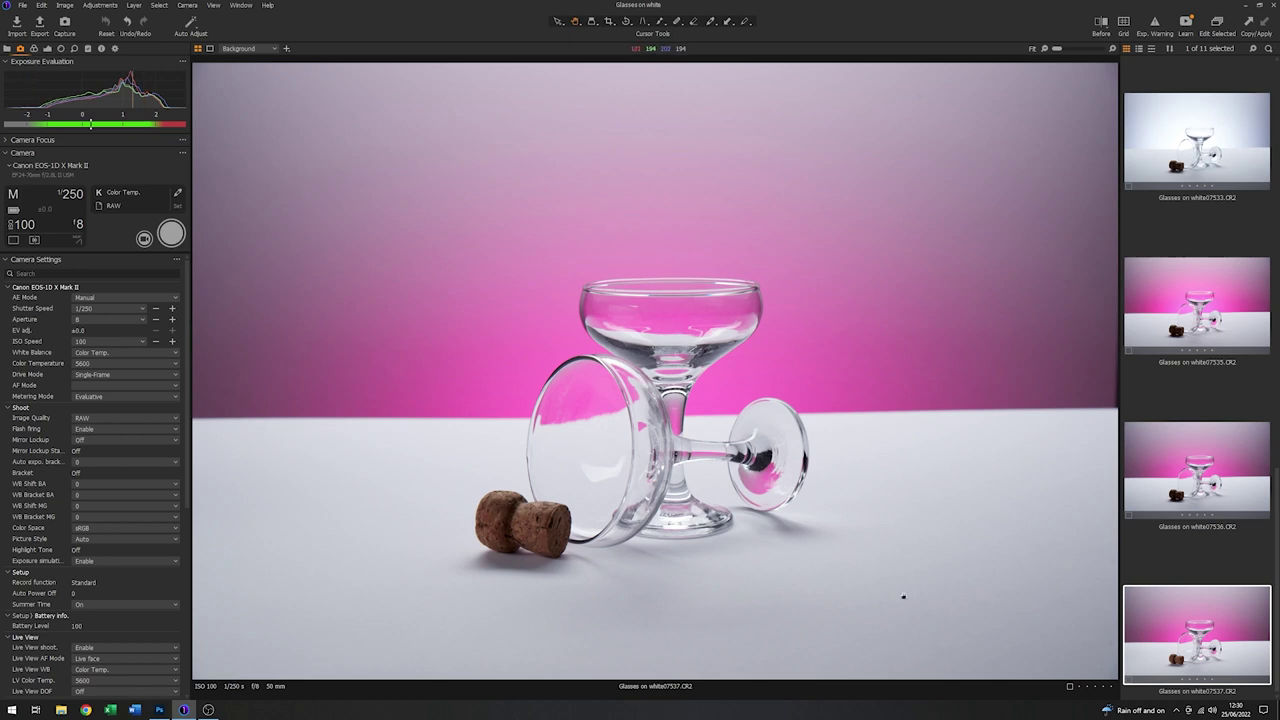
# - Compare the cork position across shots 07536, 07537 and the newest 07538
pyautogui.click(1182, 495)
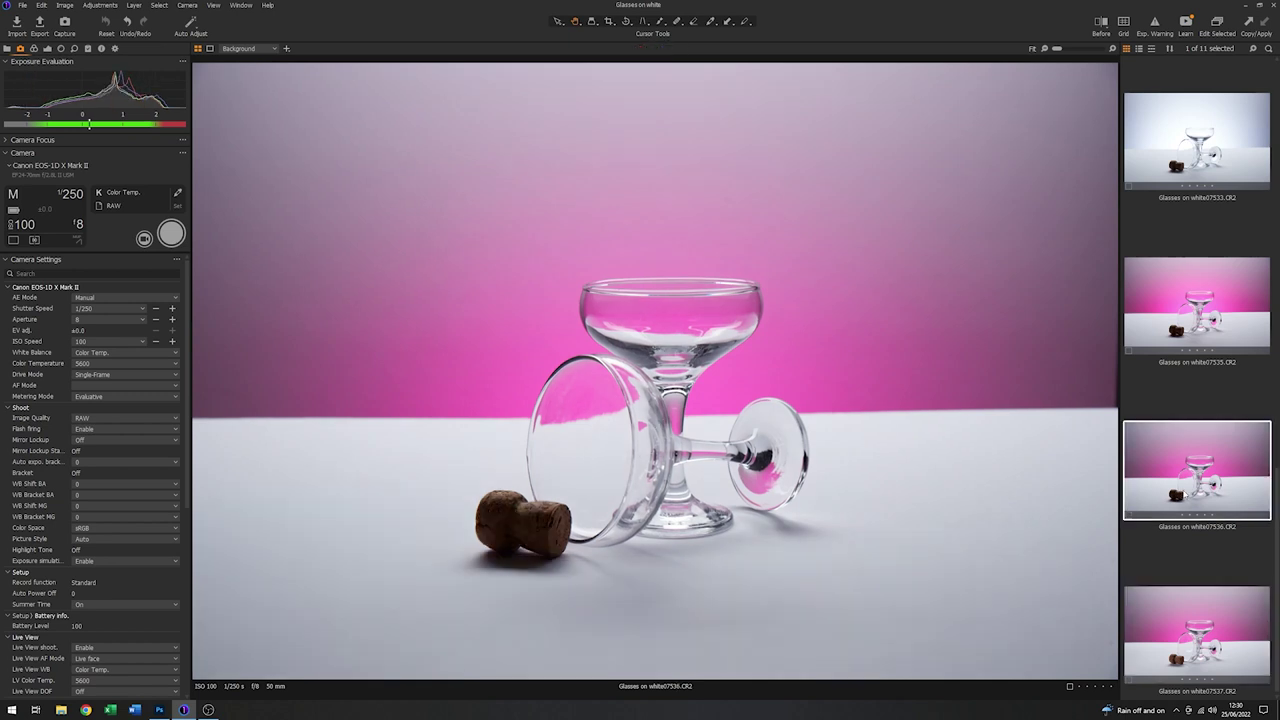
pyautogui.click(1197, 630)
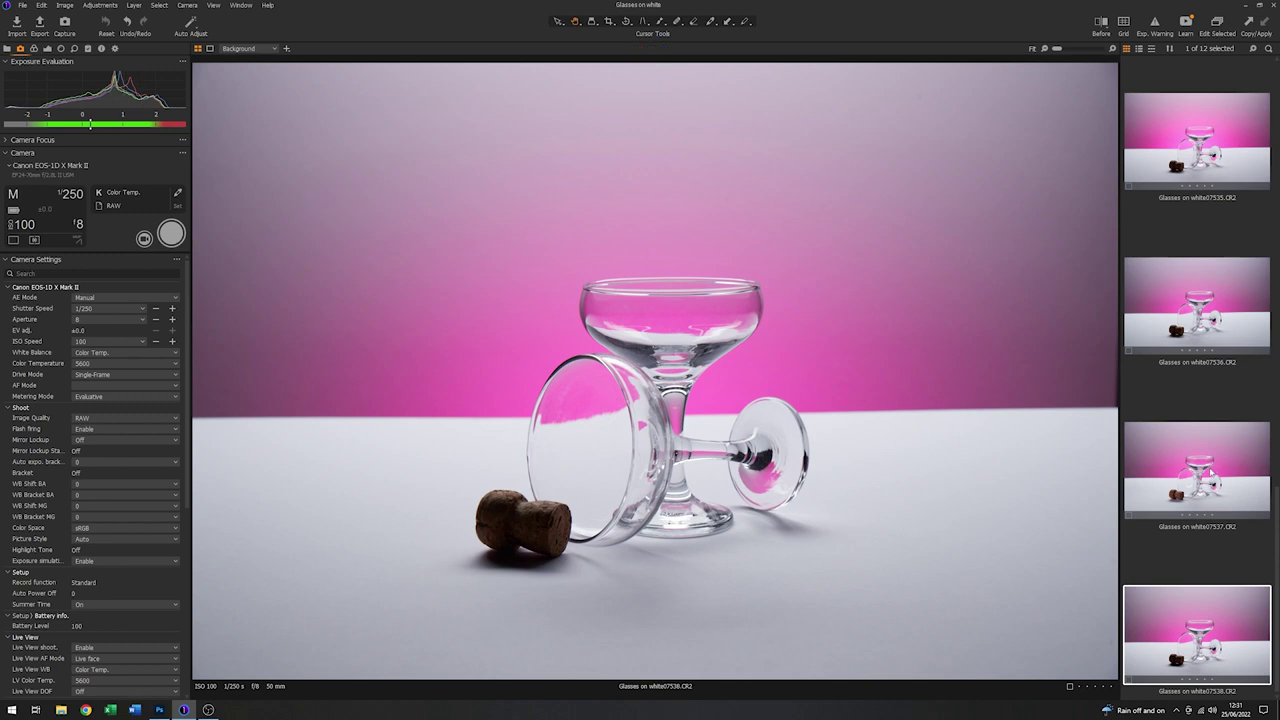
pyautogui.press('Left')
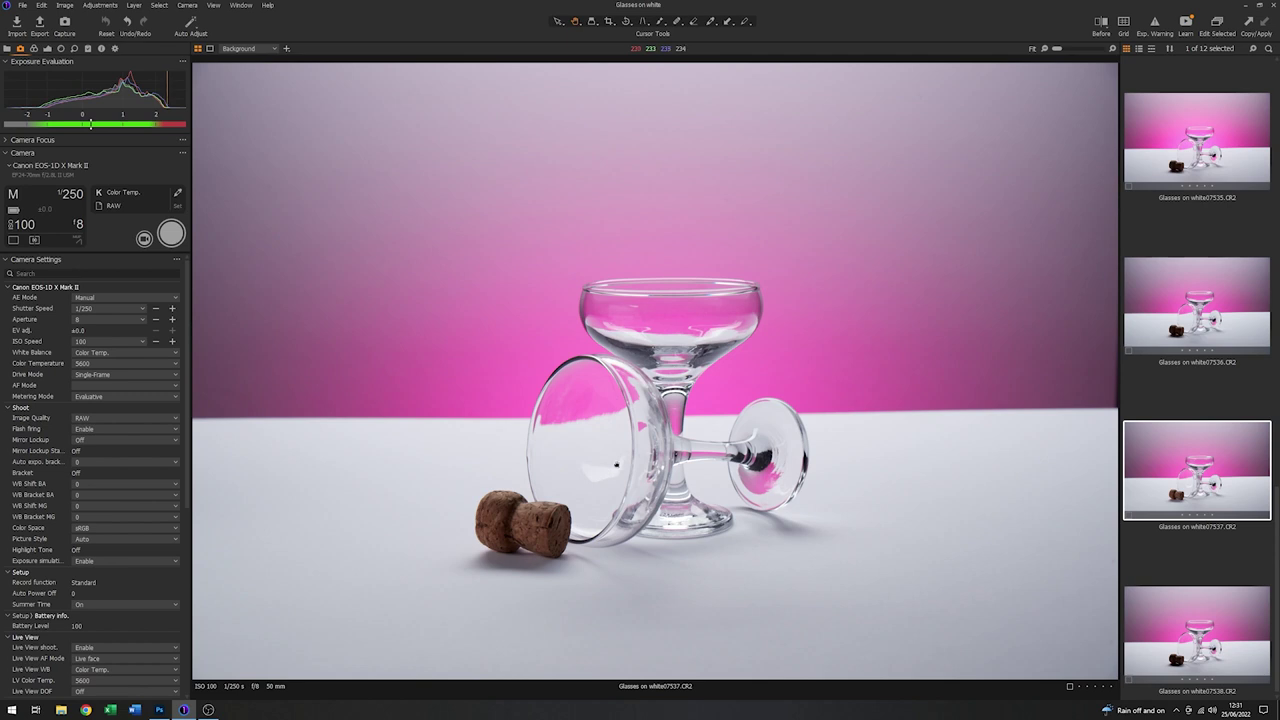
pyautogui.click(1209, 629)
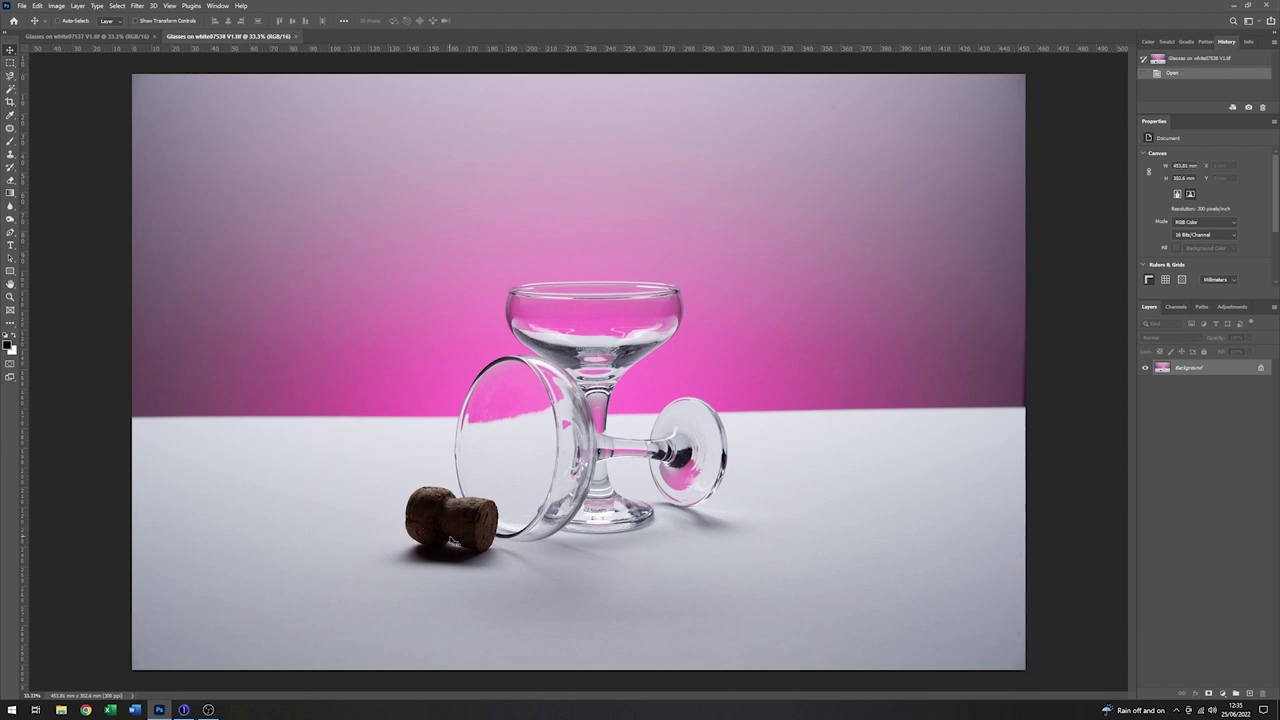
# - Bring the Glasses on white07537 V1.tif document to the front
pyautogui.click(76, 38)
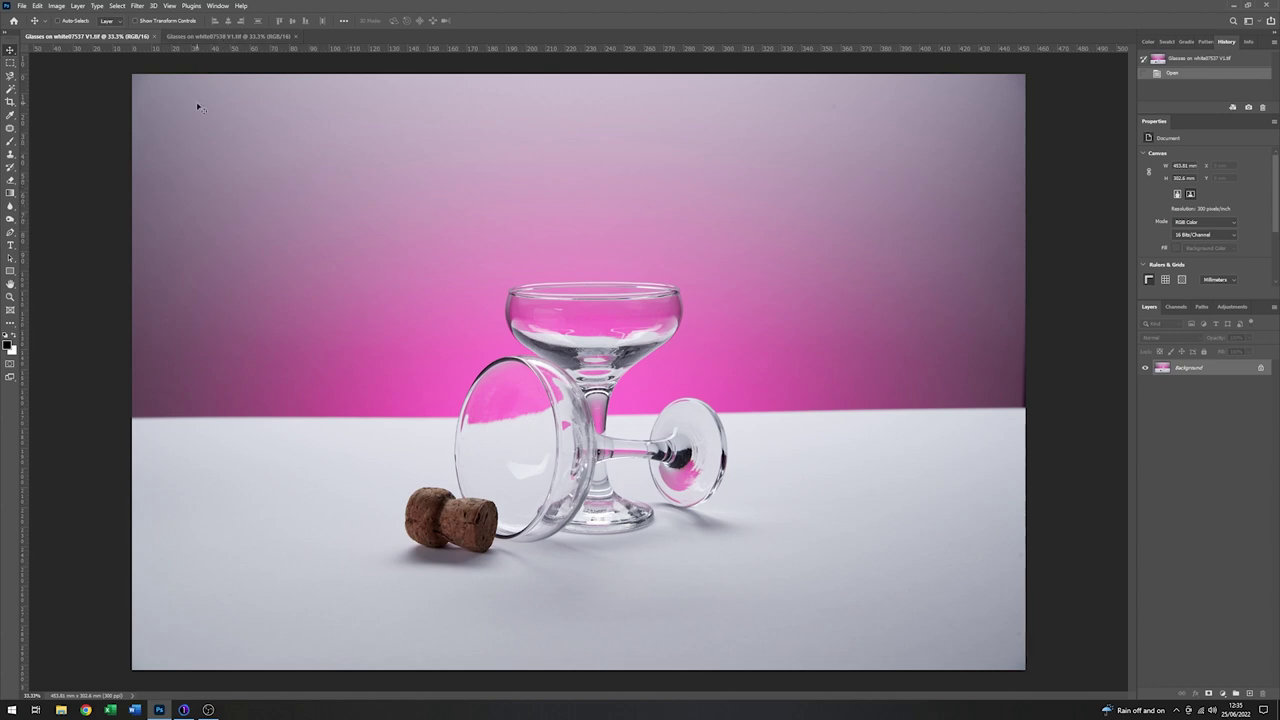
# - Load both open glass images into a new layered document with Load Files into Stack
pyautogui.click(21, 6)
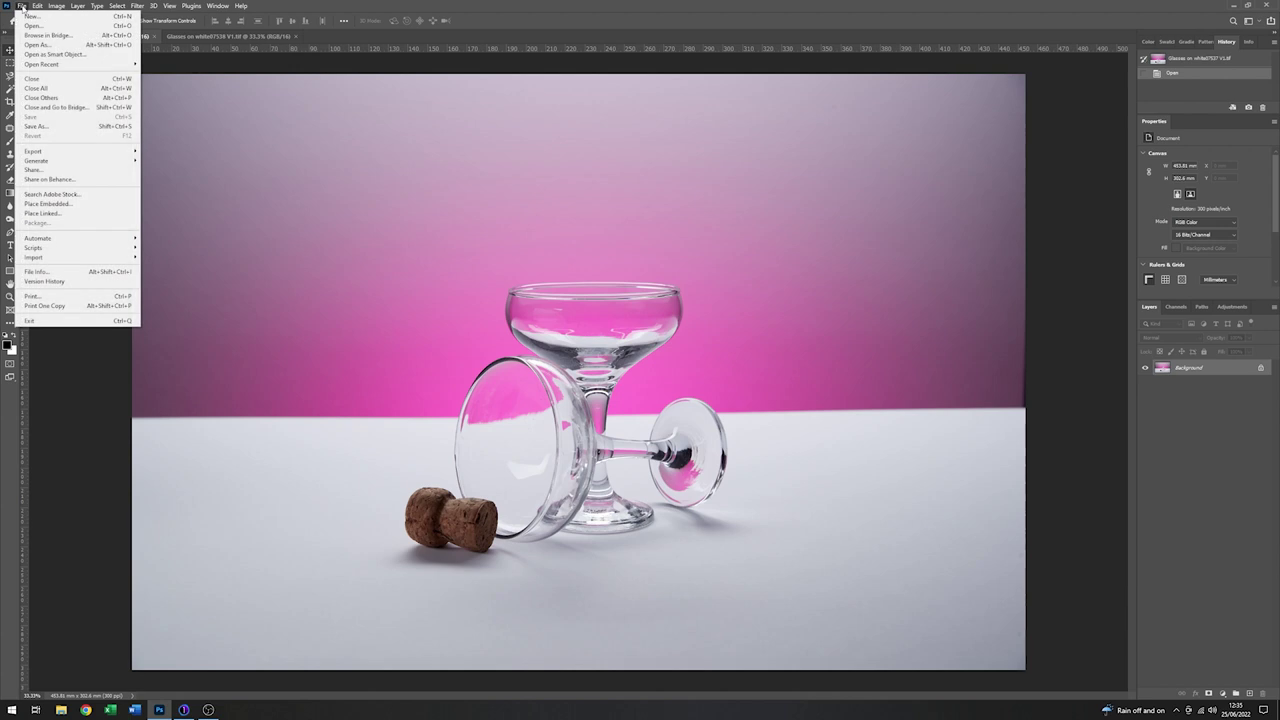
pyautogui.moveTo(108, 248)
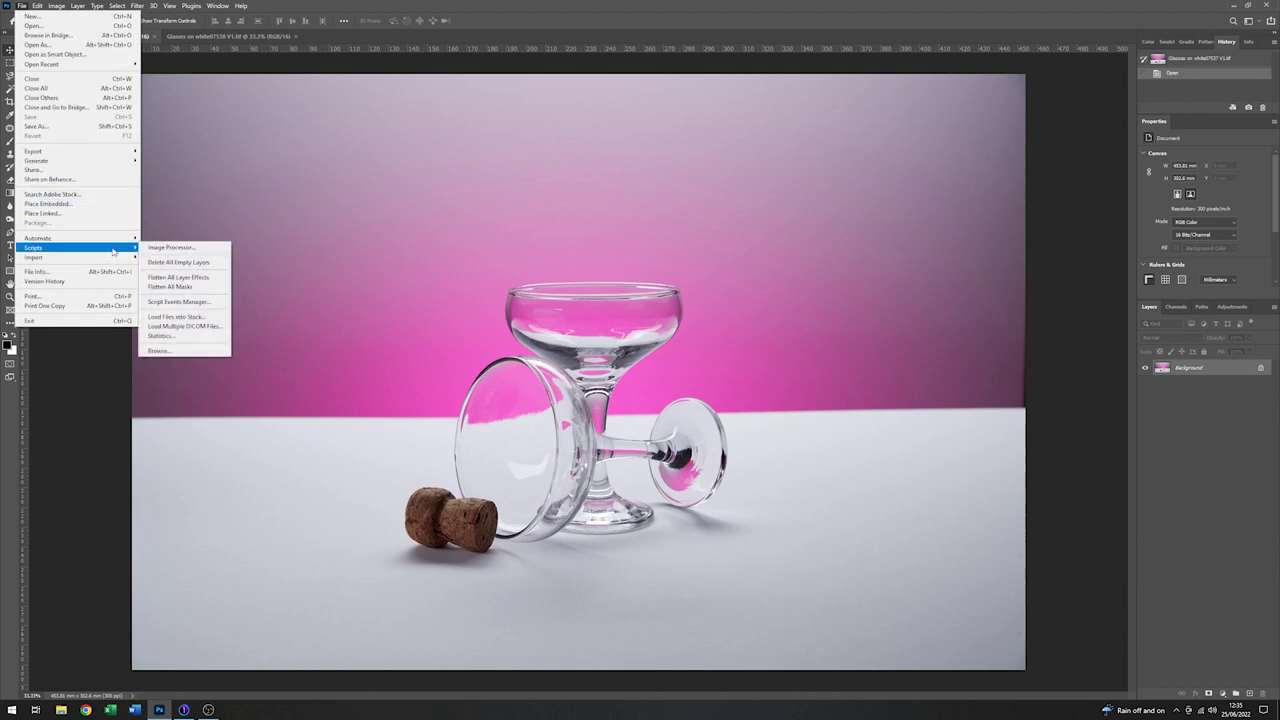
pyautogui.click(174, 317)
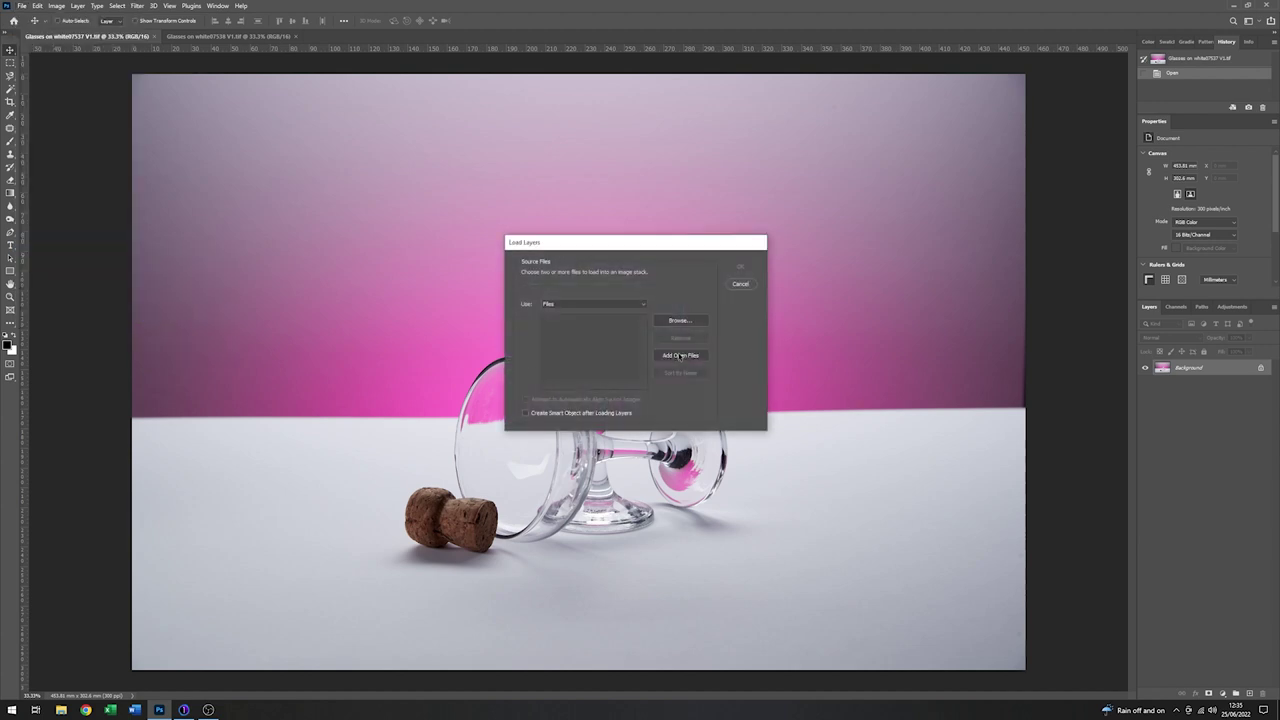
pyautogui.click(678, 357)
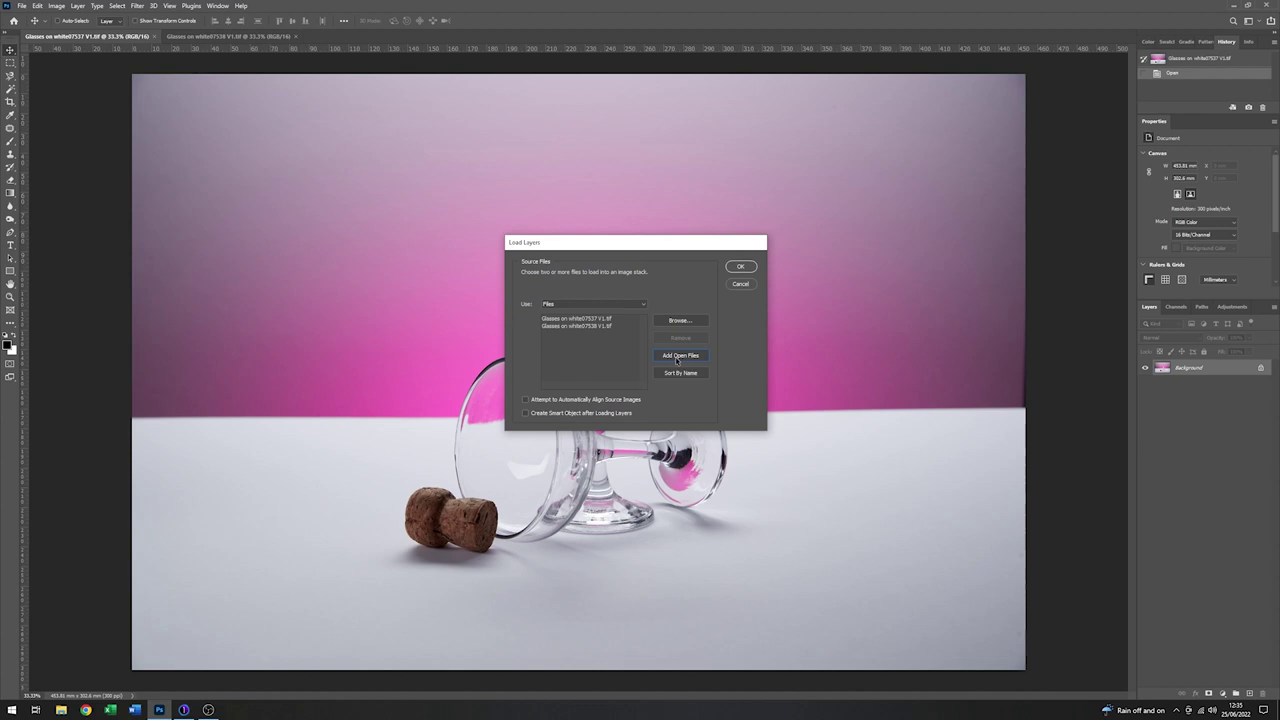
pyautogui.click(741, 267)
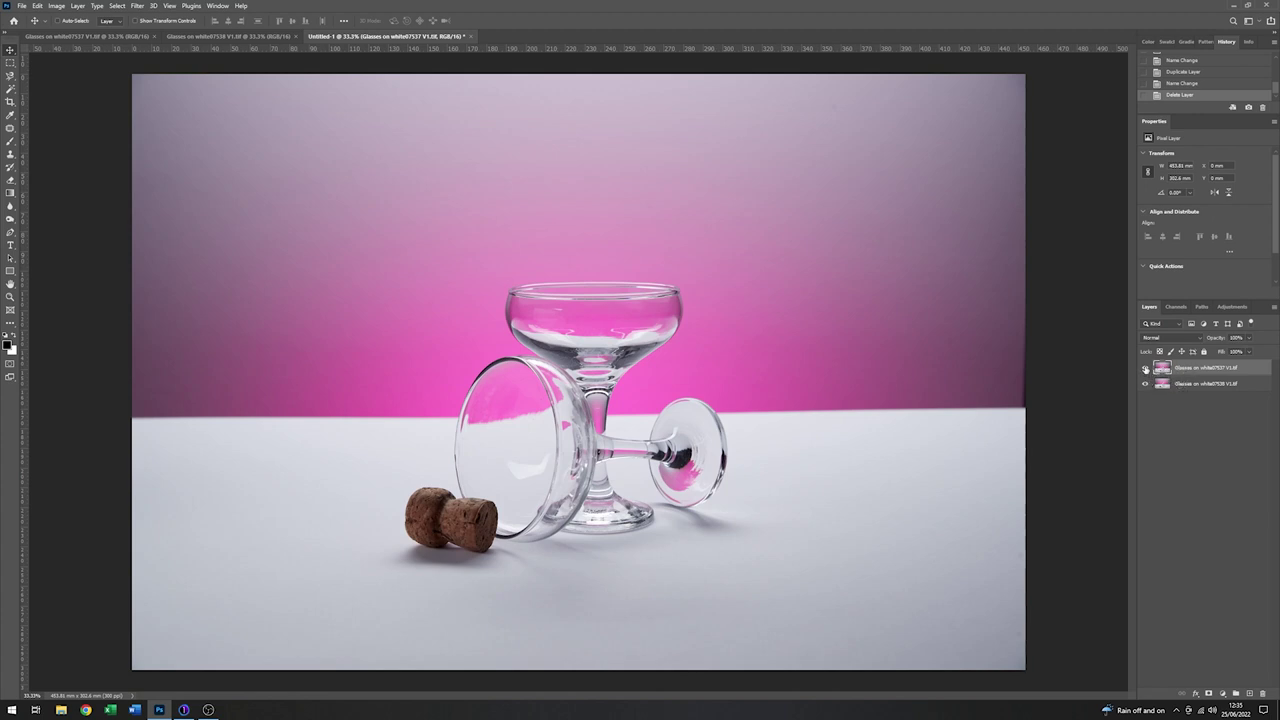
# - Give the top 07537 layer an inverted black mask and make white the foreground colour
pyautogui.click(1146, 370)
pyautogui.click(1146, 370)
pyautogui.click(1209, 693)
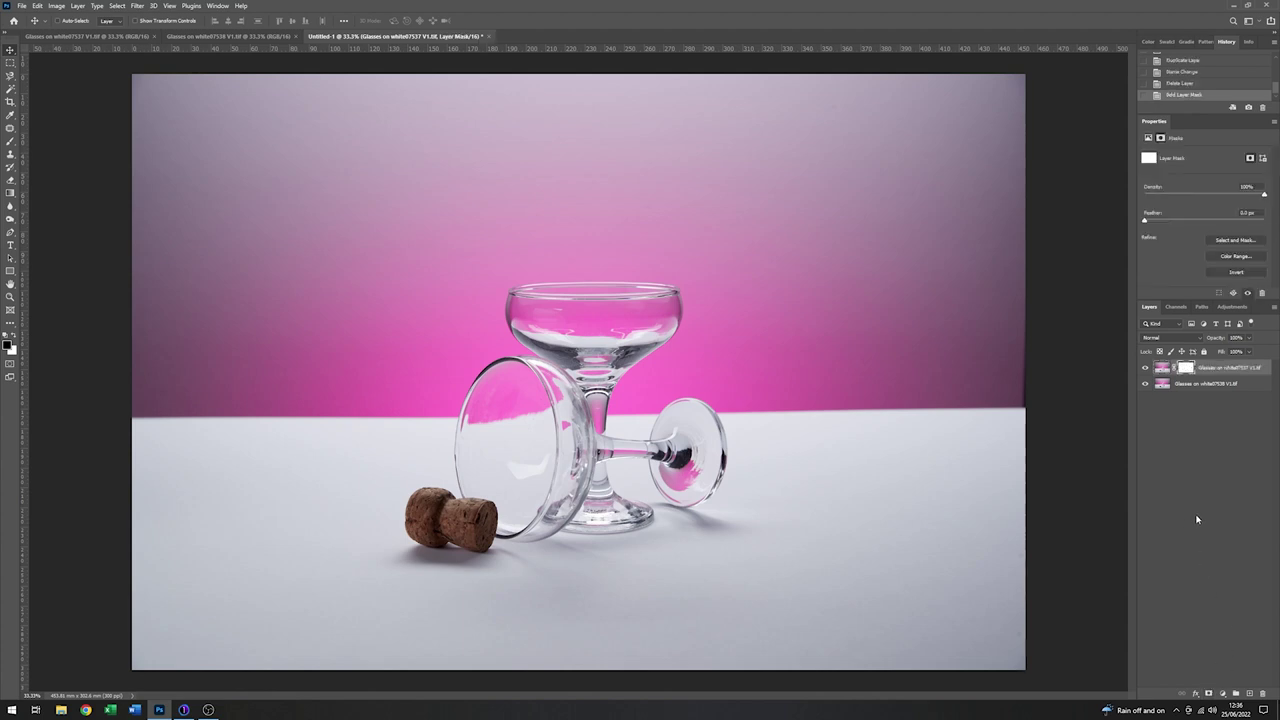
pyautogui.click(1235, 273)
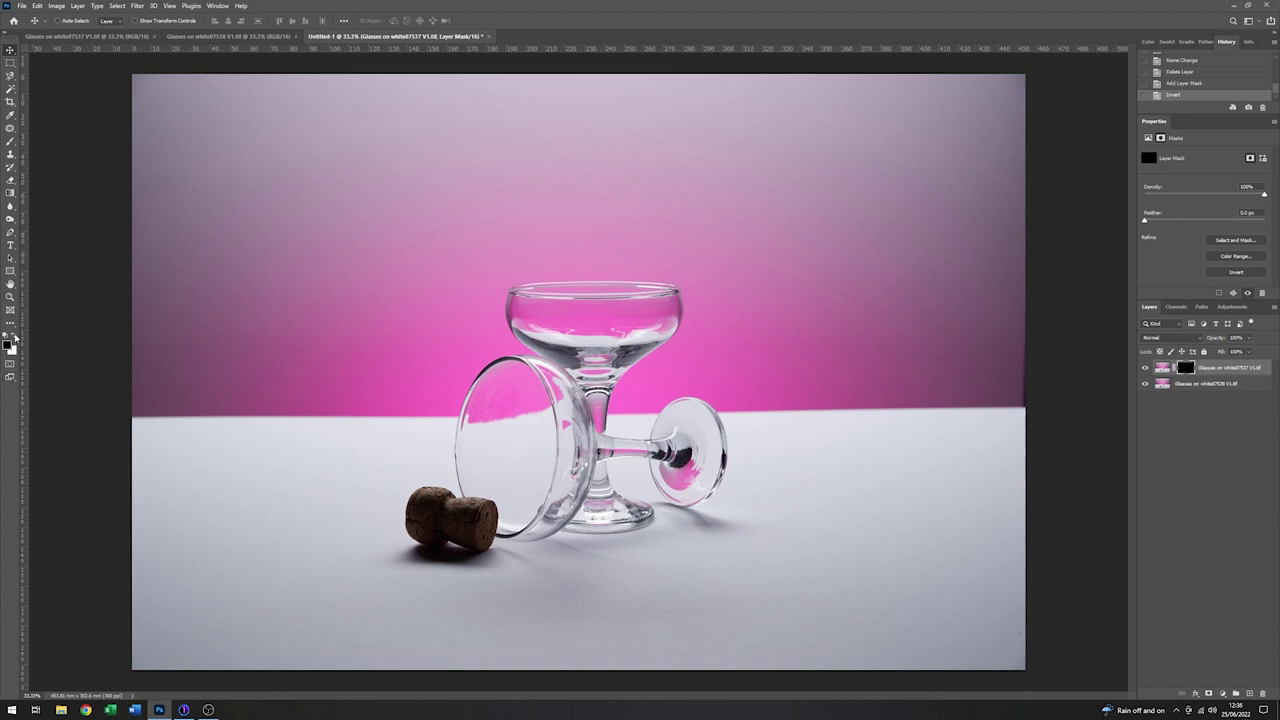
pyautogui.click(15, 337)
# - With a 0% hardness brush, paint white on the mask to reveal the foreground around the cork
pyautogui.click(10, 142)
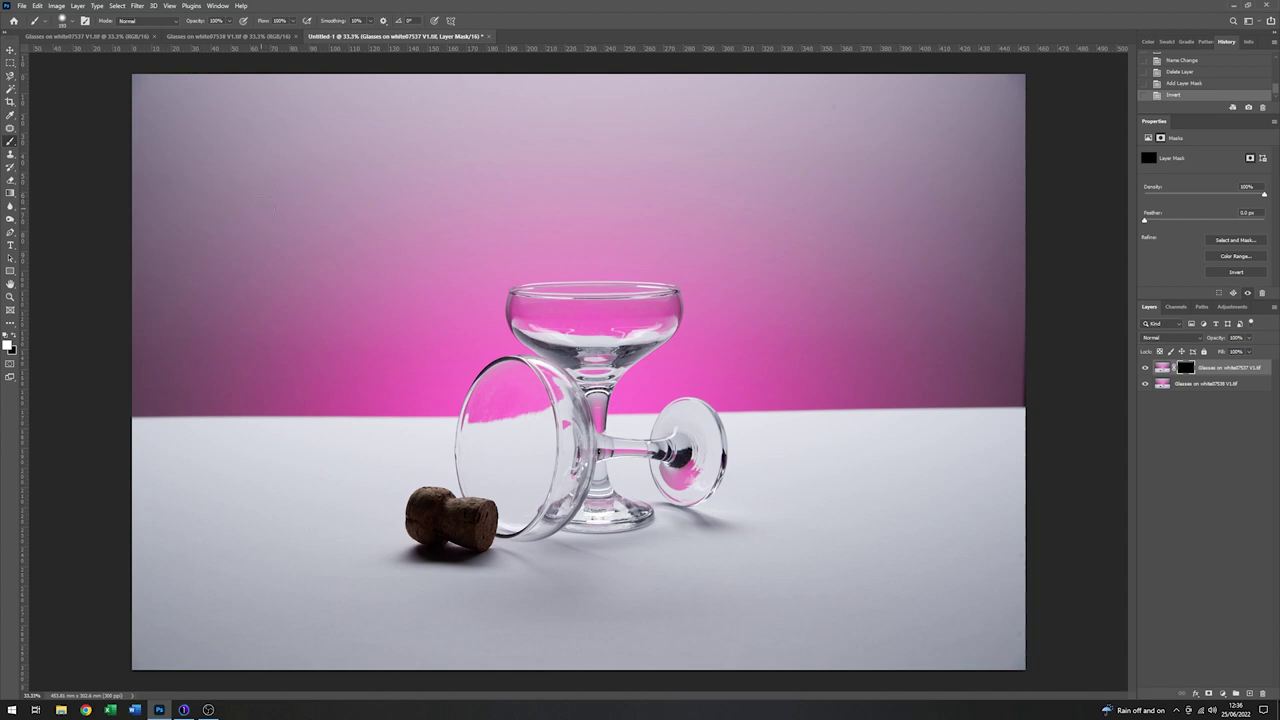
pyautogui.rightClick(267, 209)
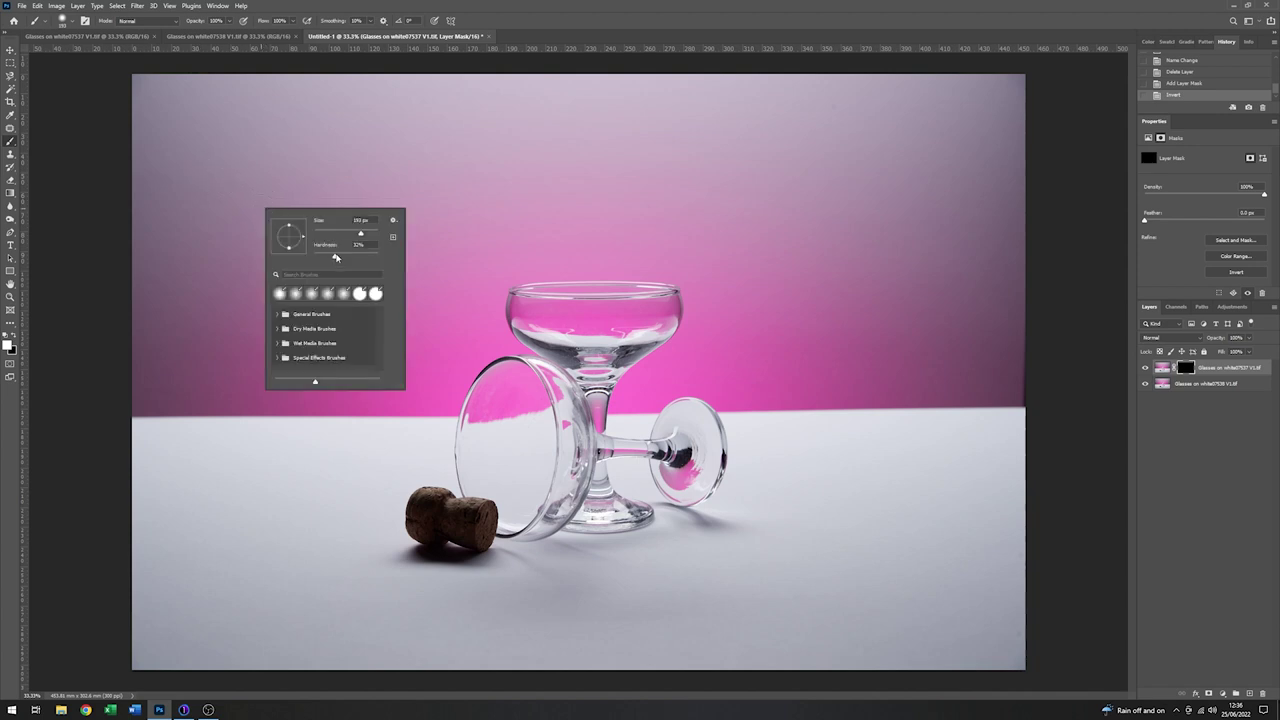
pyautogui.moveTo(334, 258)
pyautogui.mouseDown()
pyautogui.moveTo(311, 259)
pyautogui.moveTo(373, 234)
pyautogui.mouseUp()
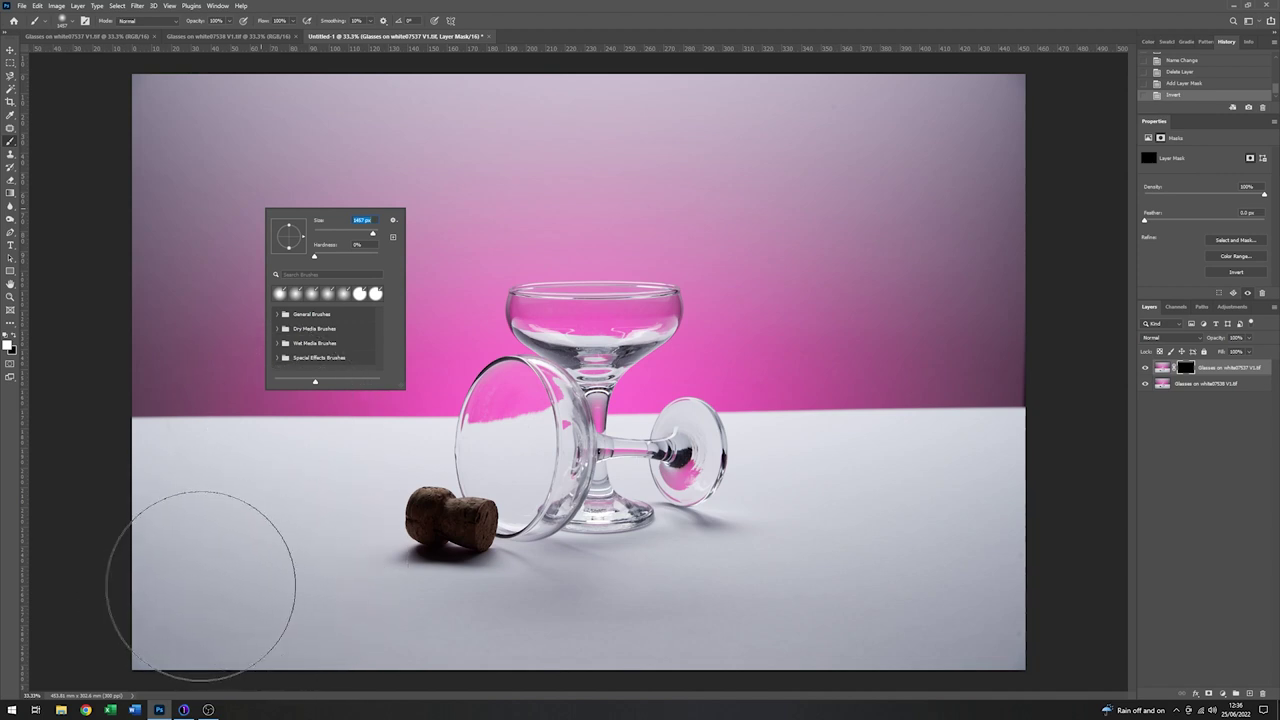
pyautogui.click(212, 580)
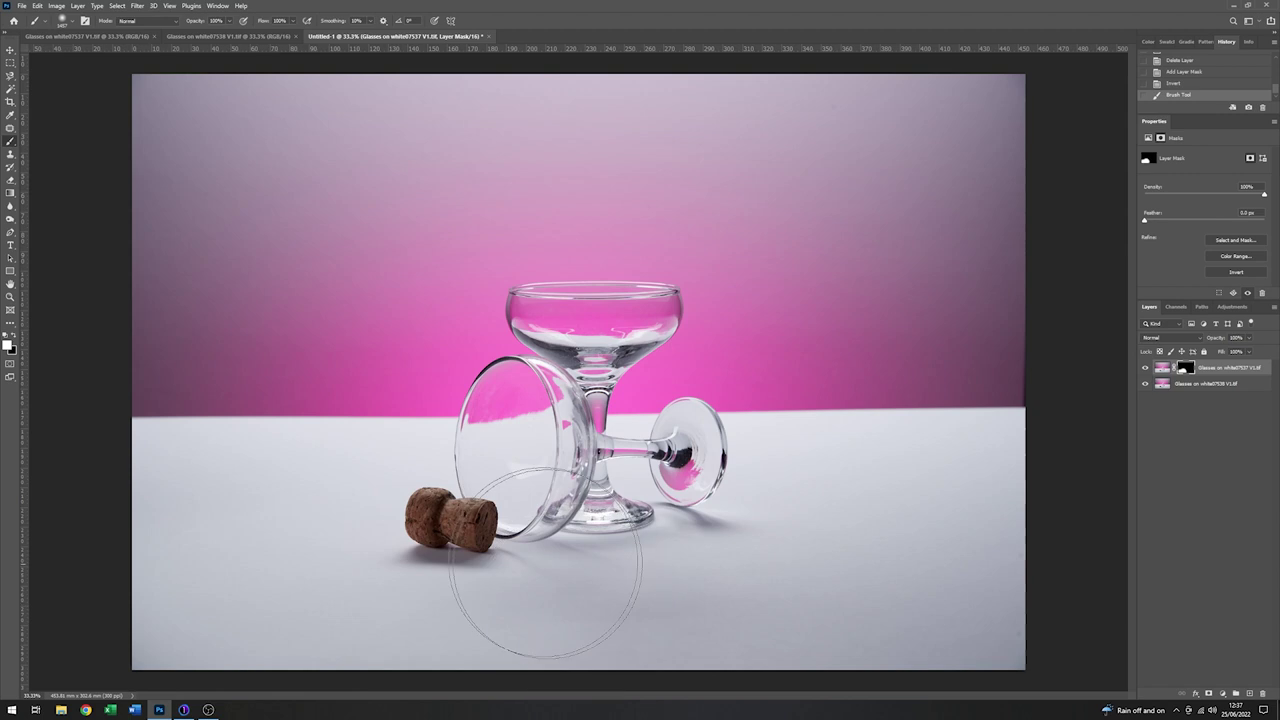
pyautogui.moveTo(449, 603); pyautogui.dragTo(522, 570)
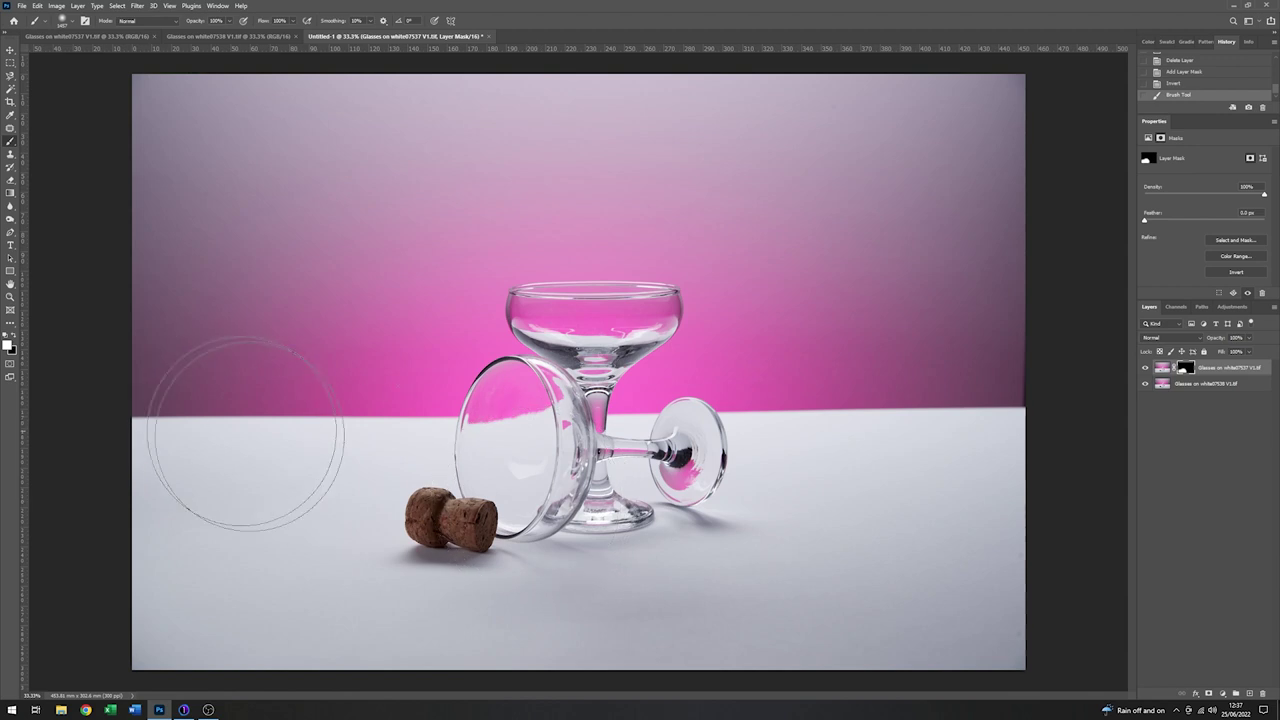
# - Paint black with a 279 px brush to hide part of the top layer near the glass
pyautogui.click(13, 338)
pyautogui.rightClick(323, 320)
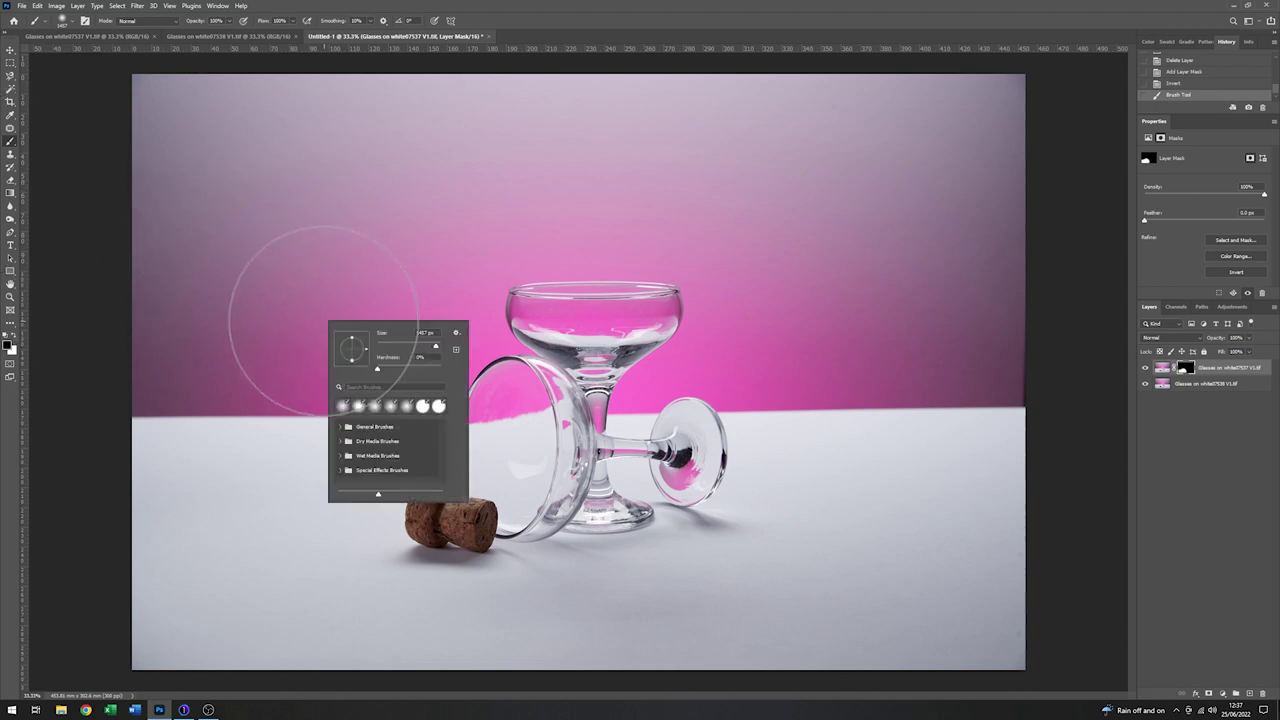
pyautogui.moveTo(436, 348); pyautogui.dragTo(426, 348)
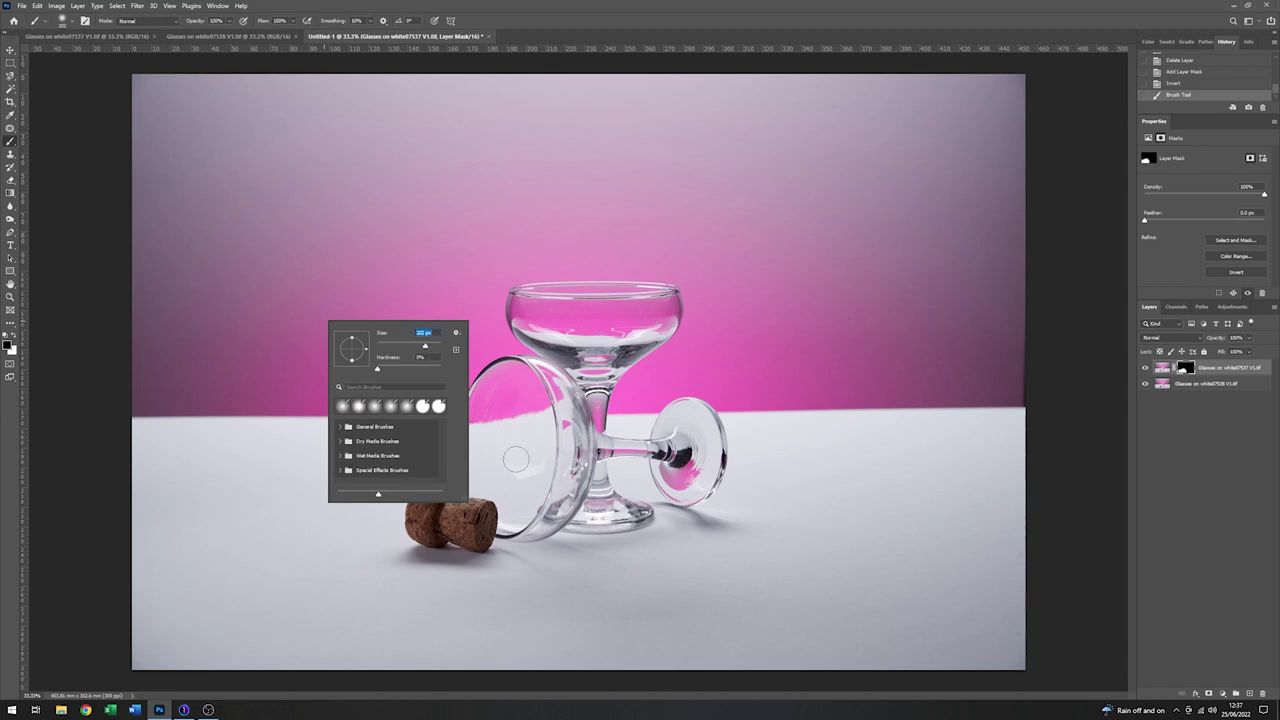
pyautogui.press('Return')
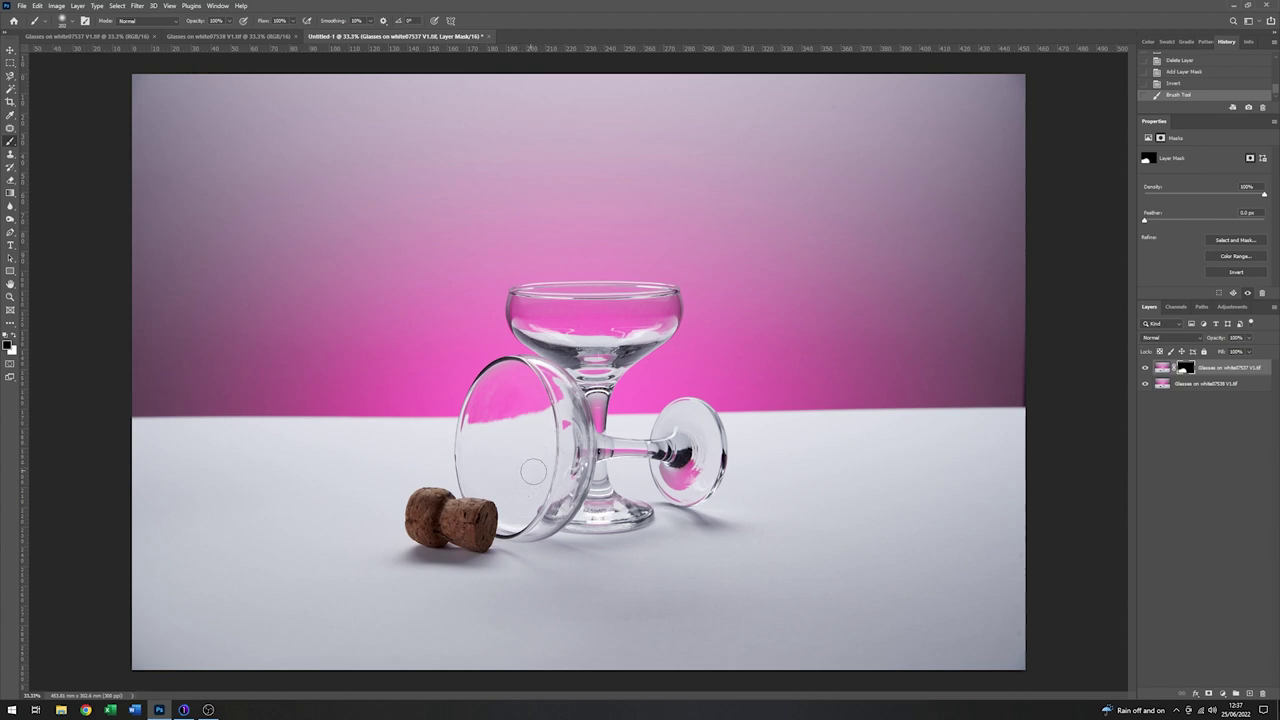
pyautogui.moveTo(505, 472); pyautogui.dragTo(522, 468)
# - Target the top layer's image pixels instead of its mask and pick the Eyedropper
pyautogui.click(1161, 369)
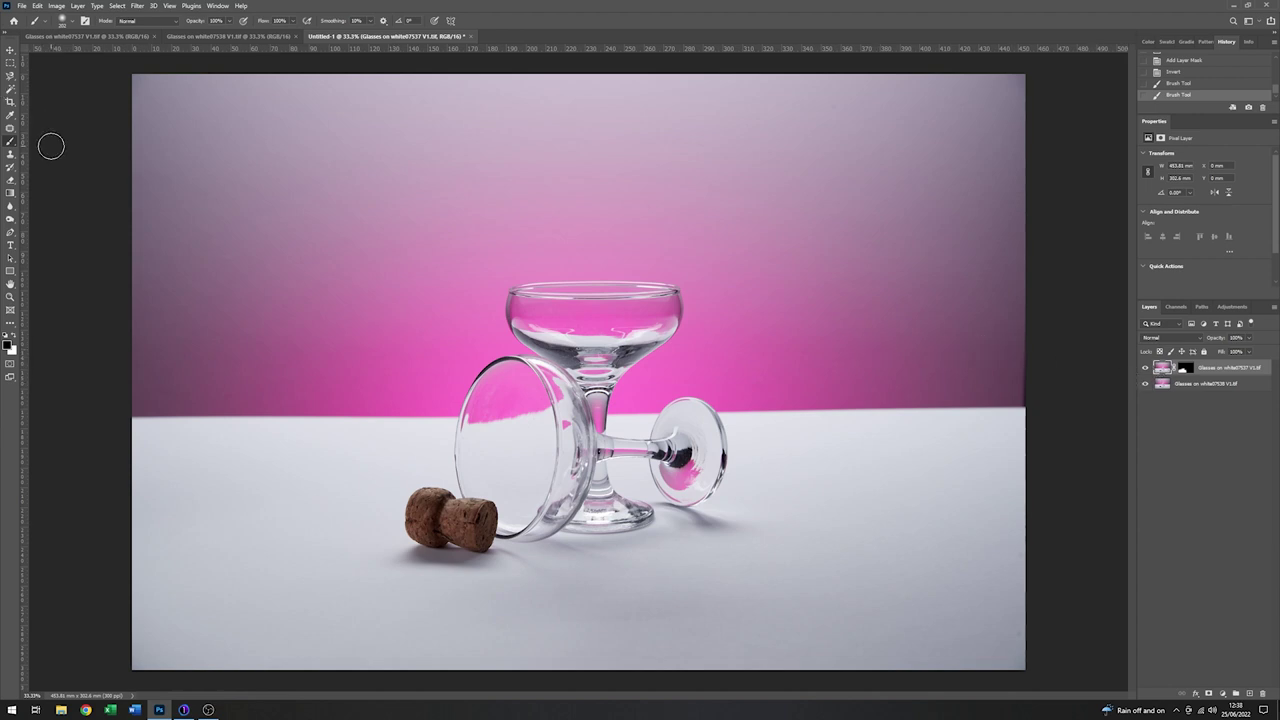
pyautogui.click(10, 116)
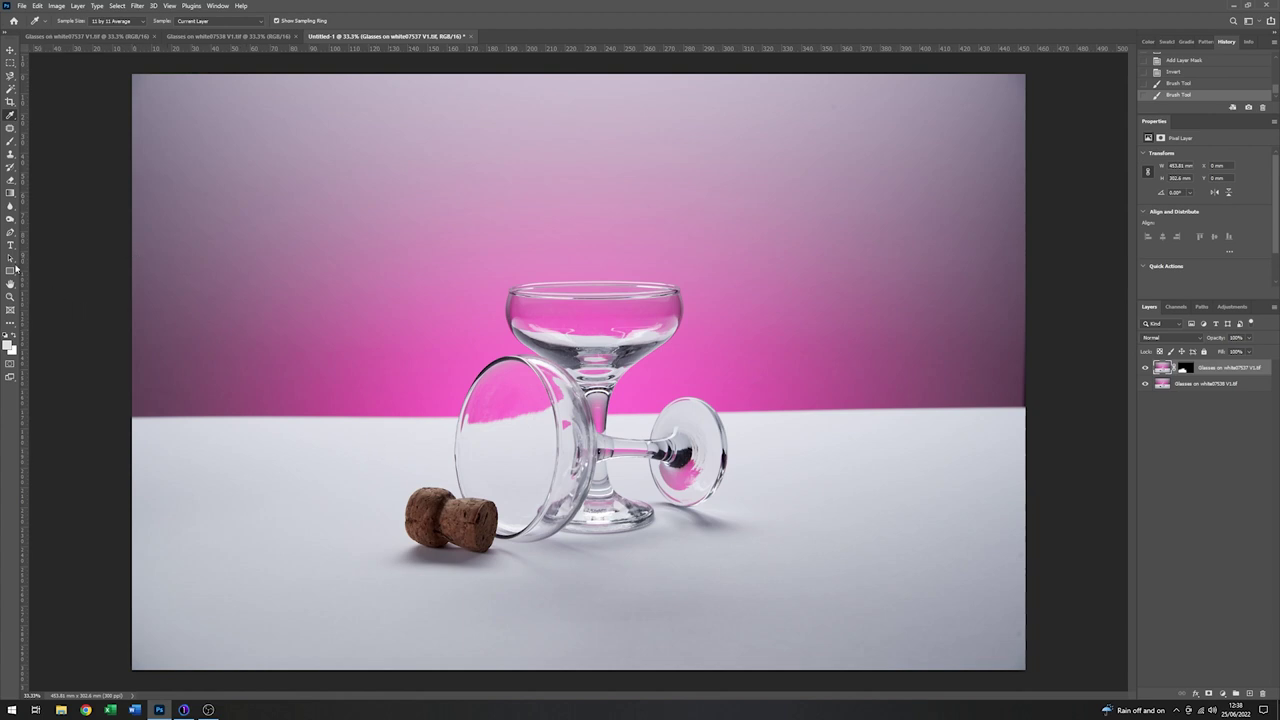
# - Select the Brush and enlarge it to about 401 px
pyautogui.click(11, 146)
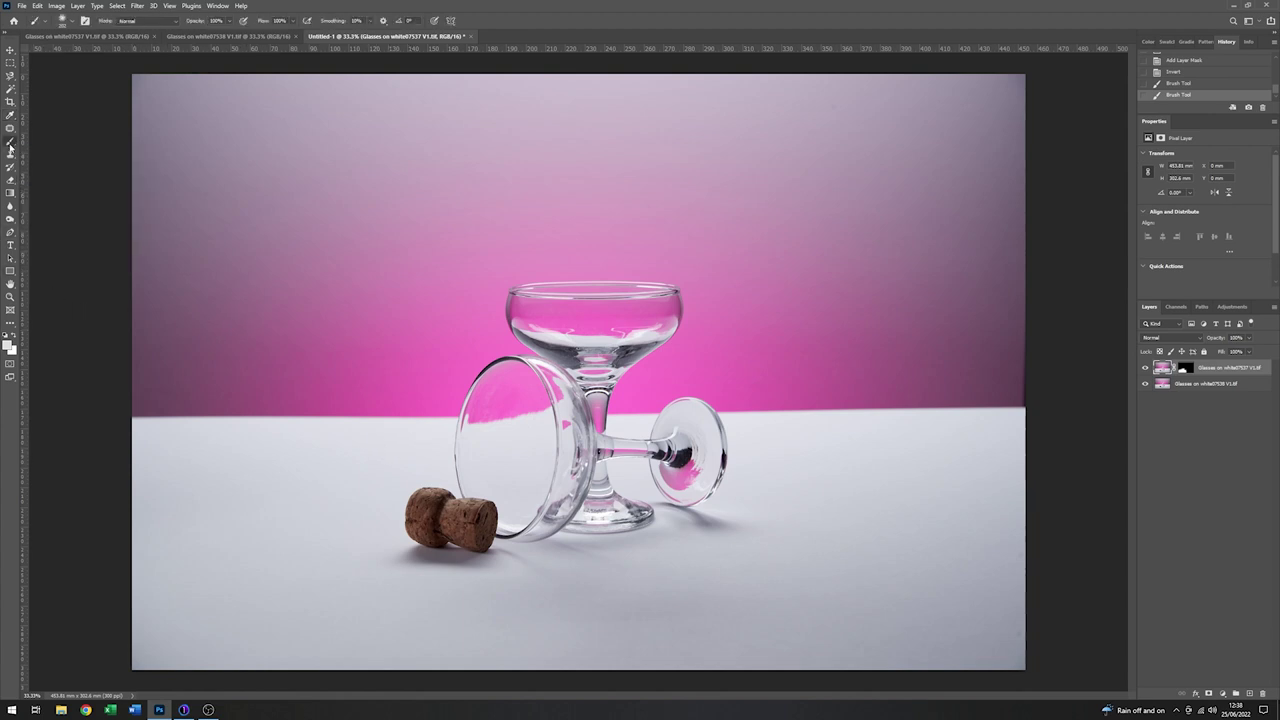
pyautogui.rightClick(310, 212)
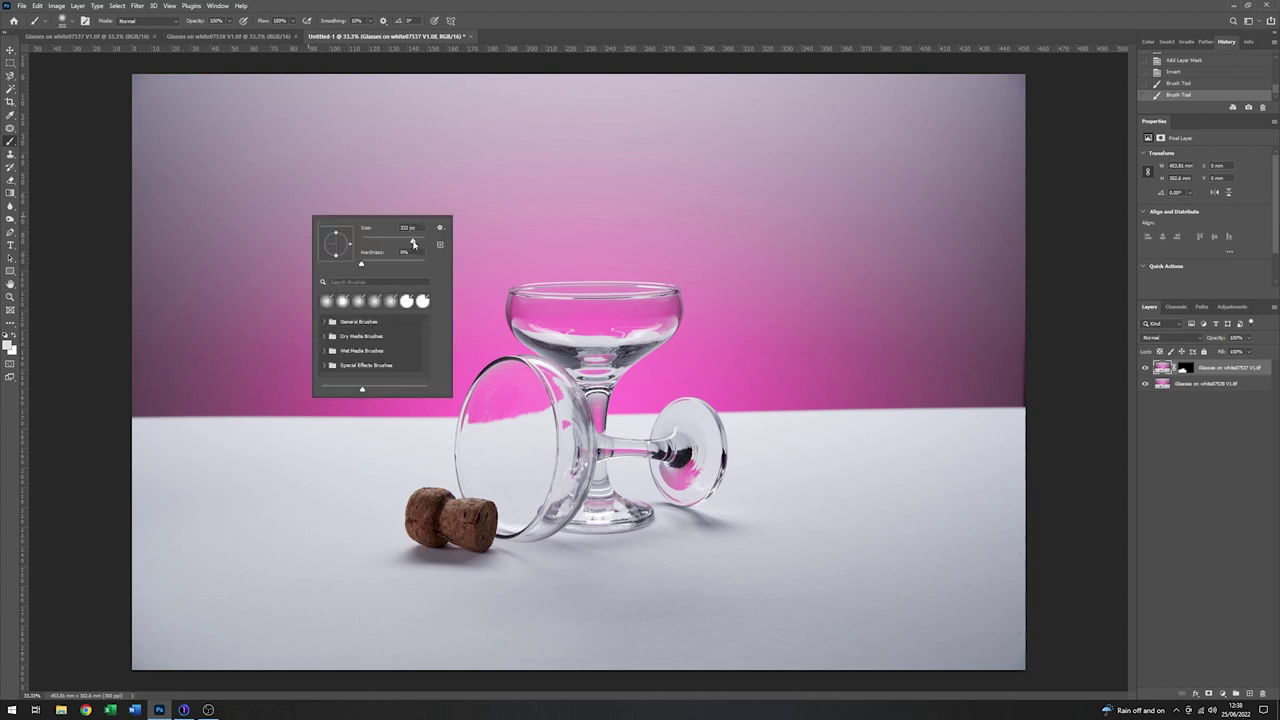
pyautogui.click(414, 243)
pyautogui.moveTo(414, 243); pyautogui.dragTo(416, 243)
# - On a new Layer 1, paint the grey lower foreground white with a soft 1102 px brush
pyautogui.click(1250, 694)
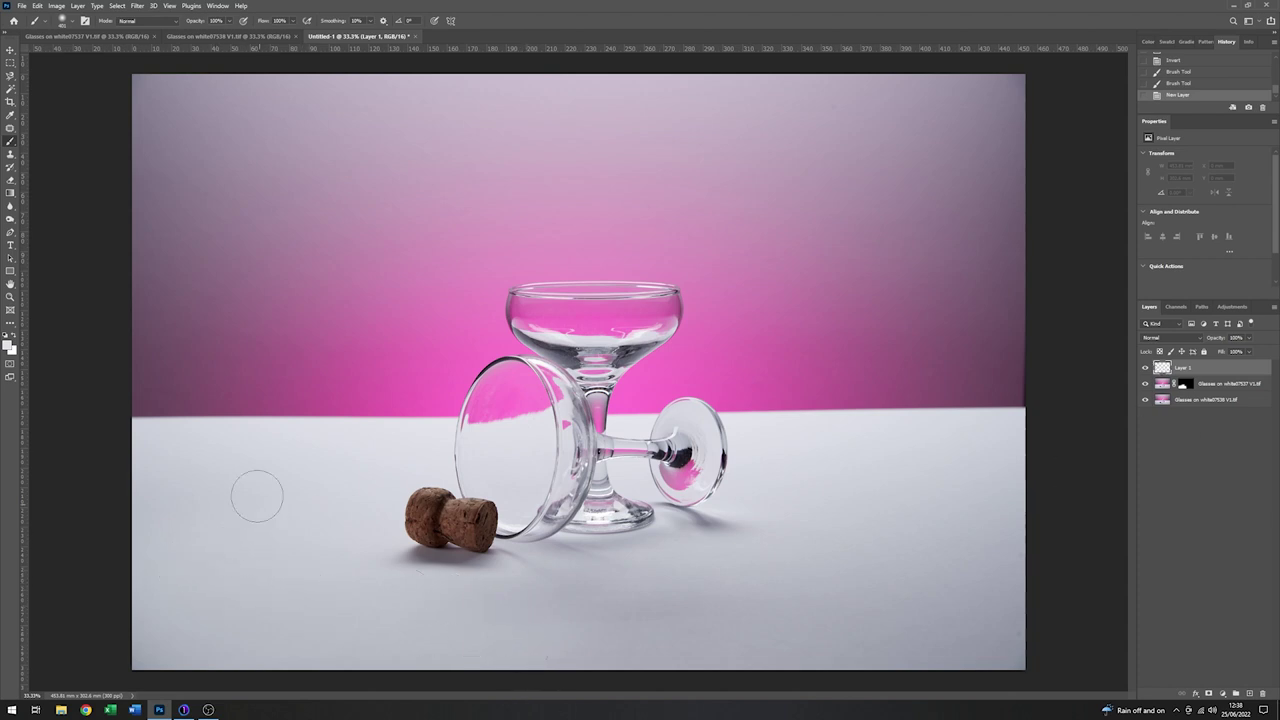
pyautogui.rightClick(204, 378)
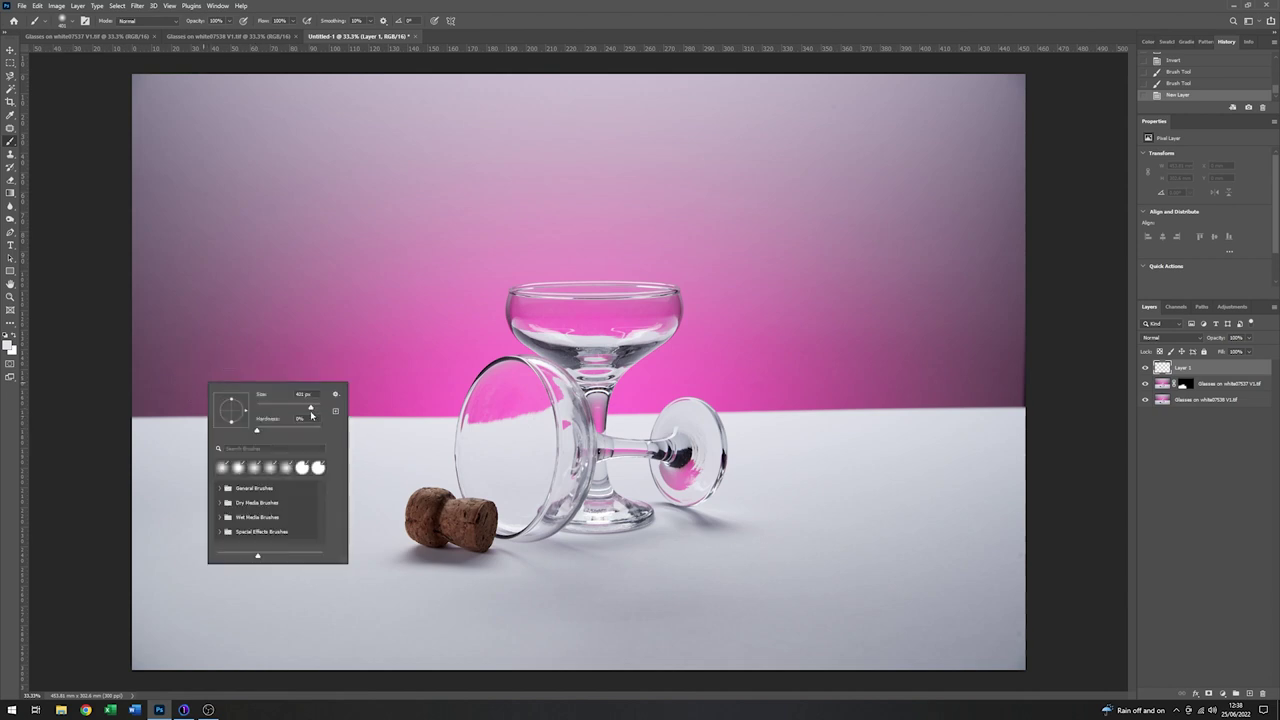
pyautogui.moveTo(315, 410); pyautogui.dragTo(315, 409)
pyautogui.click(170, 590)
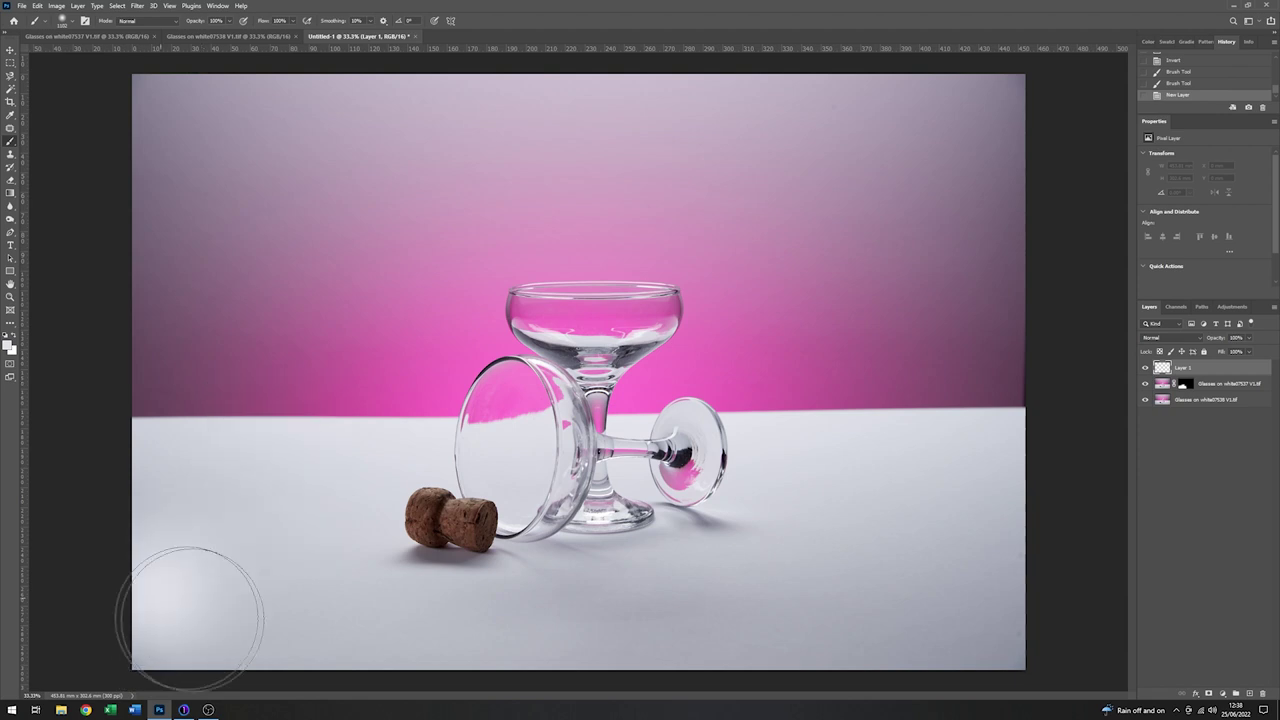
pyautogui.moveTo(320, 640)
pyautogui.mouseDown()
pyautogui.moveTo(928, 625)
pyautogui.moveTo(555, 687)
pyautogui.moveTo(1162, 621)
pyautogui.moveTo(921, 658)
pyautogui.moveTo(1034, 612)
pyautogui.moveTo(909, 602)
pyautogui.moveTo(983, 566)
pyautogui.moveTo(944, 539)
pyautogui.moveTo(987, 498)
pyautogui.moveTo(888, 586)
pyautogui.moveTo(959, 486)
pyautogui.moveTo(860, 636)
pyautogui.moveTo(684, 687)
pyautogui.moveTo(893, 582)
pyautogui.moveTo(684, 668)
pyautogui.moveTo(505, 692)
pyautogui.moveTo(721, 635)
pyautogui.moveTo(640, 644)
pyautogui.moveTo(714, 616)
pyautogui.moveTo(400, 681)
pyautogui.moveTo(131, 681)
pyautogui.moveTo(250, 668)
pyautogui.moveTo(192, 648)
pyautogui.moveTo(137, 547)
pyautogui.moveTo(230, 550)
pyautogui.moveTo(150, 537)
pyautogui.moveTo(235, 519)
pyautogui.moveTo(234, 504)
pyautogui.moveTo(162, 487)
pyautogui.moveTo(88, 526)
pyautogui.moveTo(137, 639)
pyautogui.moveTo(229, 634)
pyautogui.mouseUp()
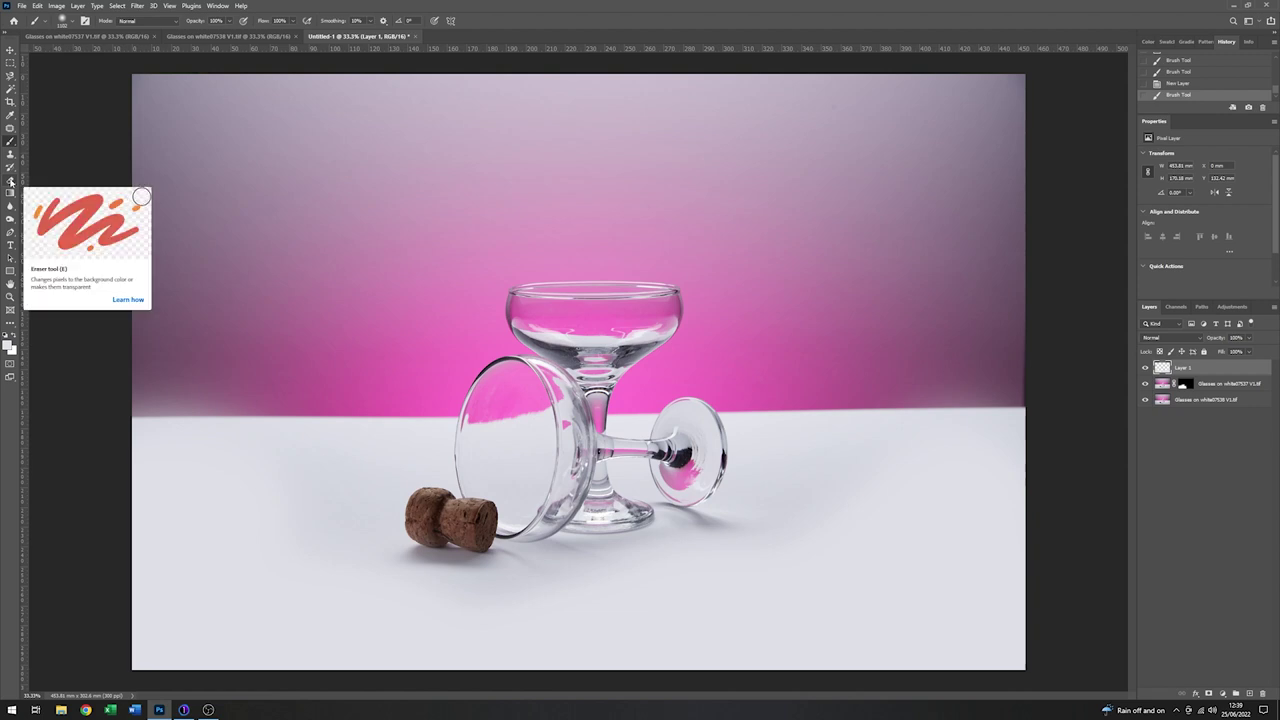
# - Erase Layer 1's lightening along the left and right horizon and over the cork
pyautogui.press('e')
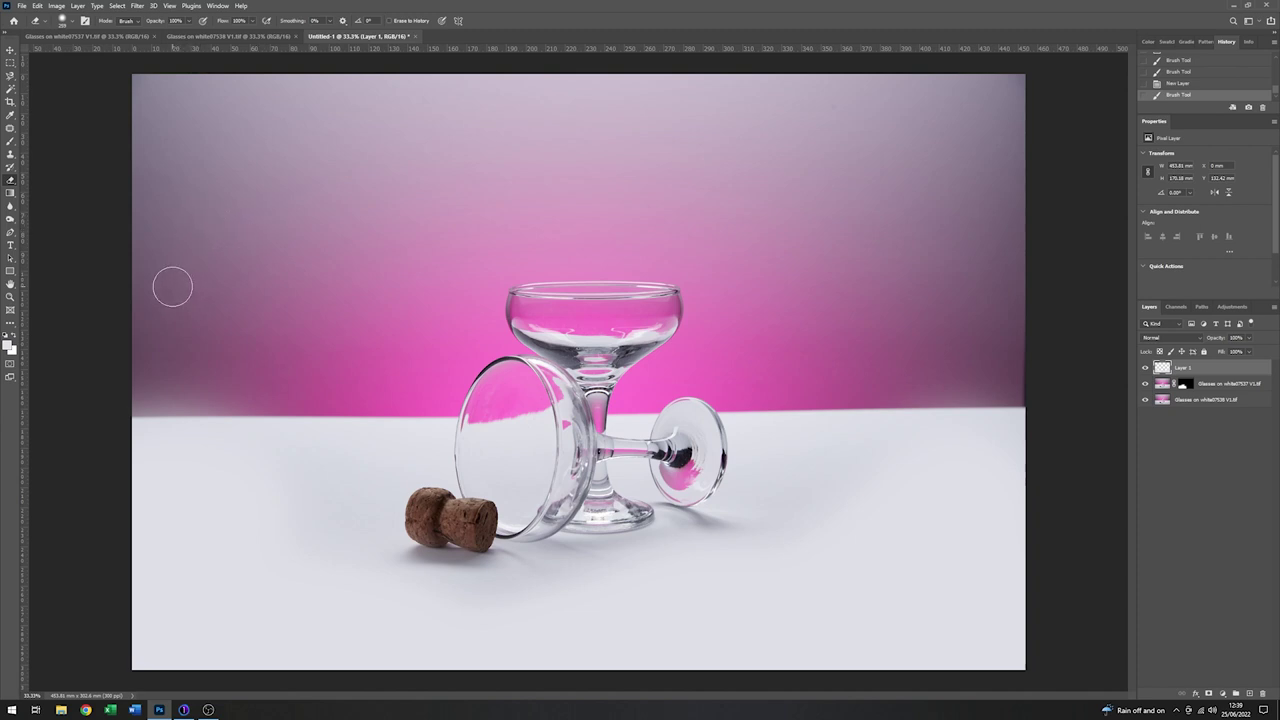
pyautogui.moveTo(94, 377)
pyautogui.mouseDown()
pyautogui.moveTo(272, 385)
pyautogui.moveTo(68, 418)
pyautogui.moveTo(295, 404)
pyautogui.moveTo(34, 395)
pyautogui.moveTo(194, 400)
pyautogui.mouseUp()
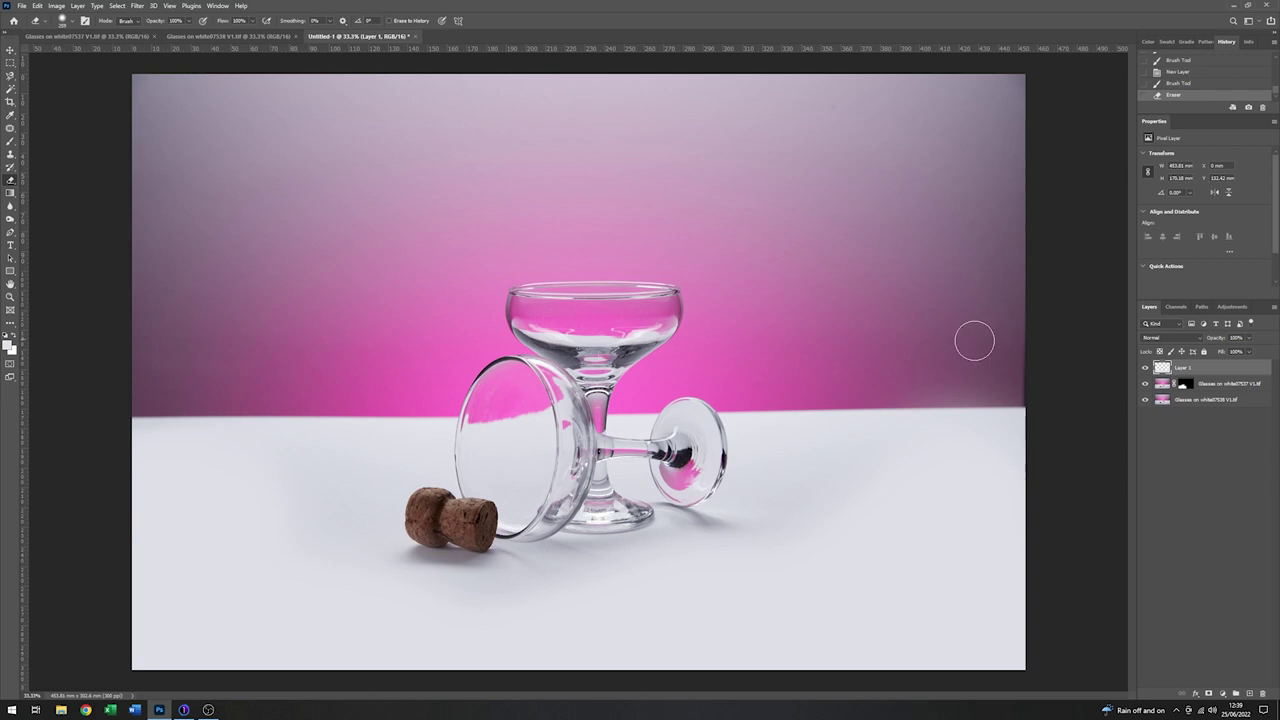
pyautogui.moveTo(903, 366)
pyautogui.mouseDown()
pyautogui.moveTo(1040, 373)
pyautogui.moveTo(877, 401)
pyautogui.moveTo(1060, 375)
pyautogui.moveTo(965, 396)
pyautogui.moveTo(1074, 399)
pyautogui.mouseUp()
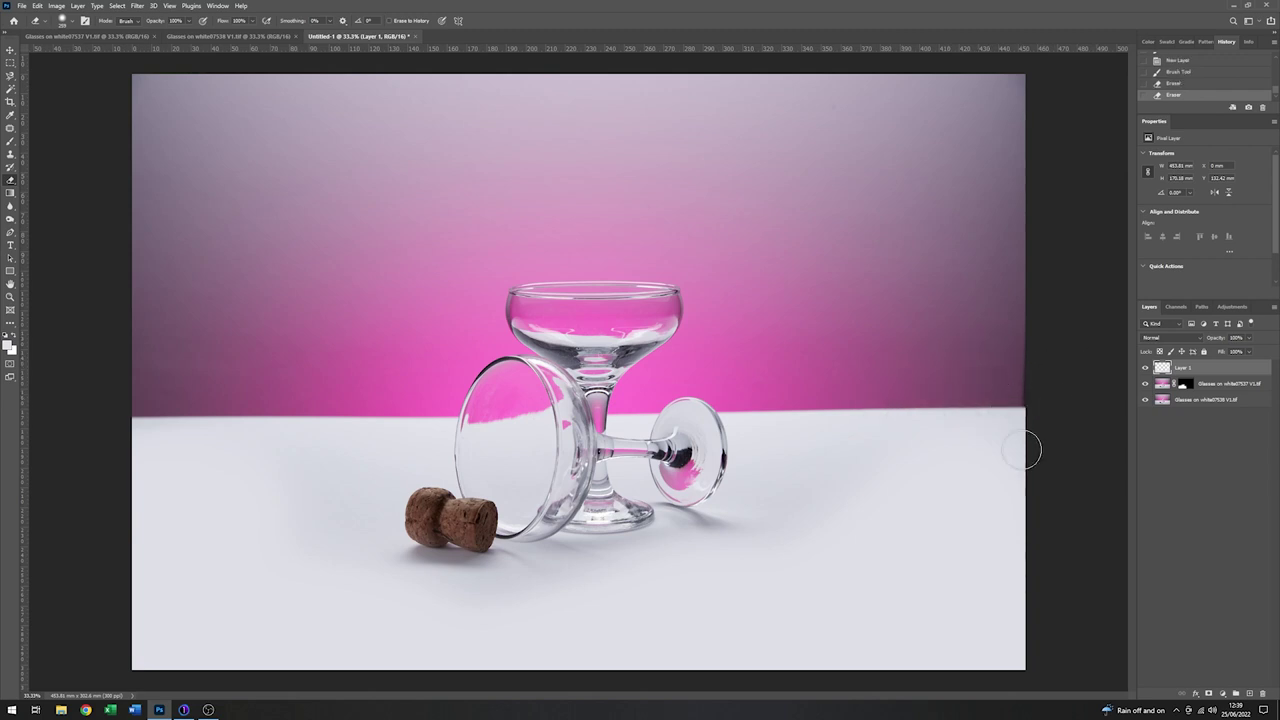
pyautogui.moveTo(419, 528); pyautogui.dragTo(477, 543)
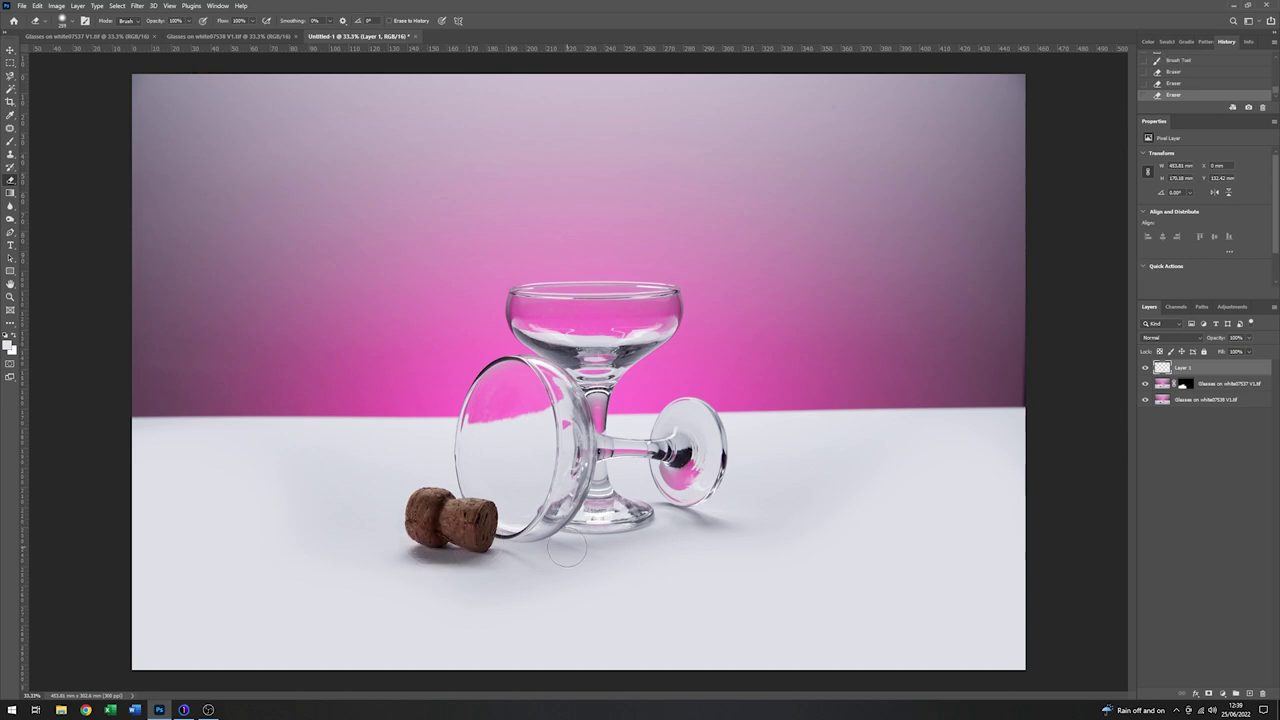
# - Set a 16:9 crop tightened around the glasses and cork, straightened along the tabletop horizon
pyautogui.click(11, 103)
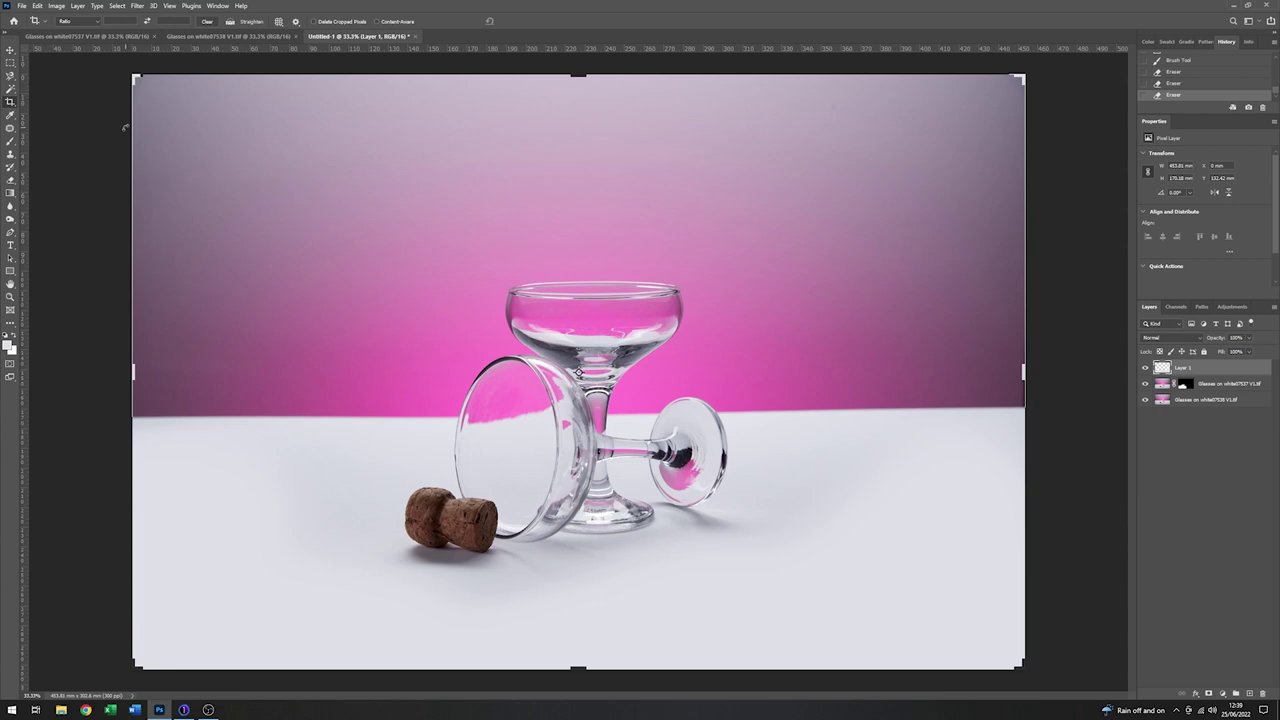
pyautogui.click(97, 24)
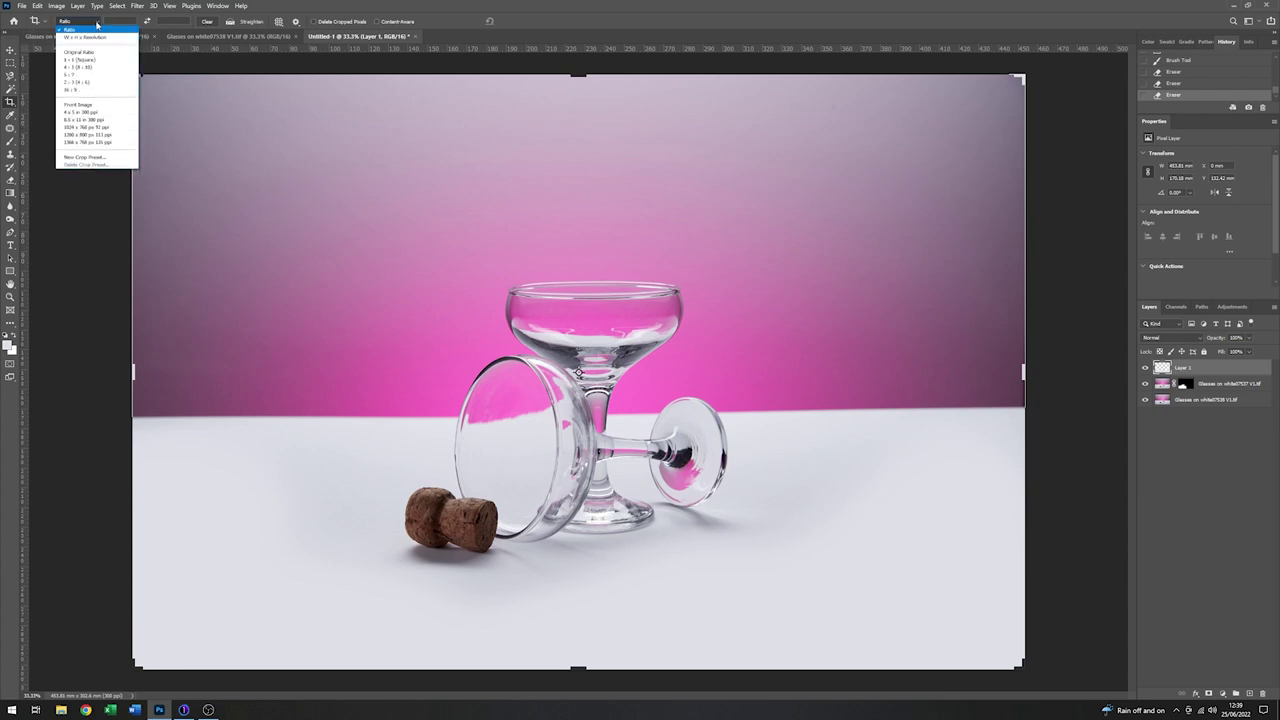
pyautogui.click(73, 94)
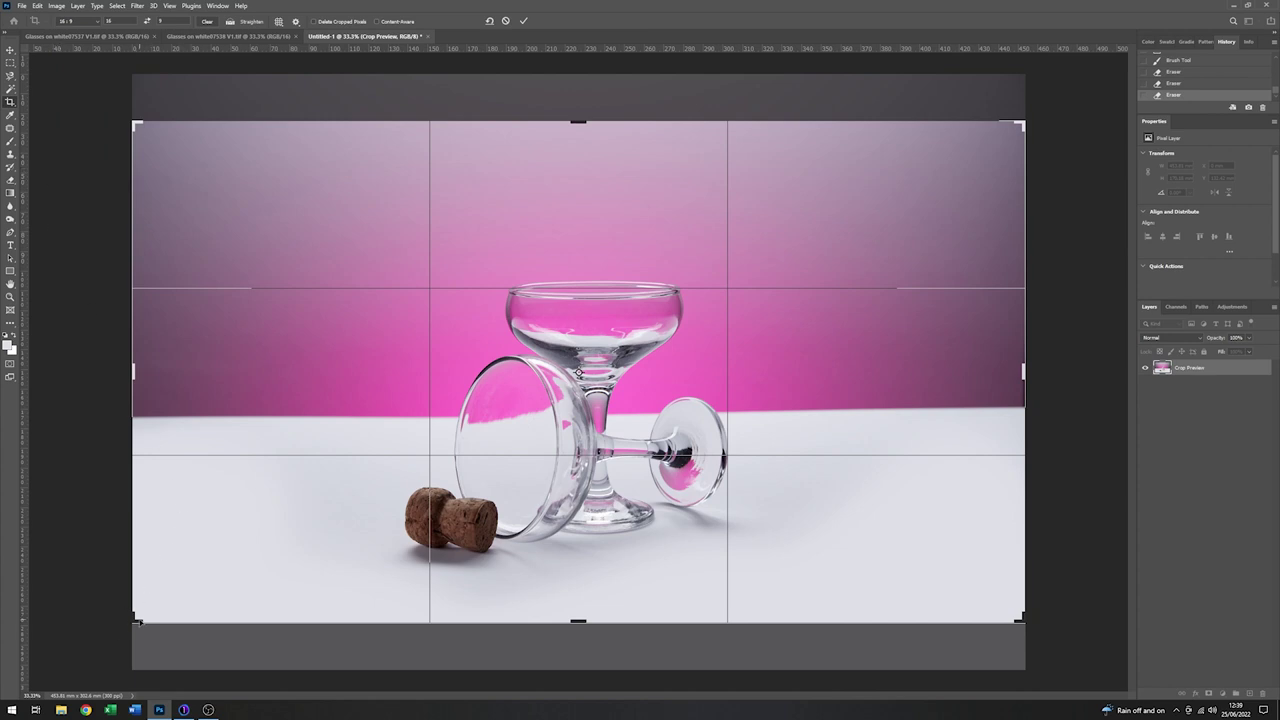
pyautogui.moveTo(133, 622); pyautogui.dragTo(158, 607)
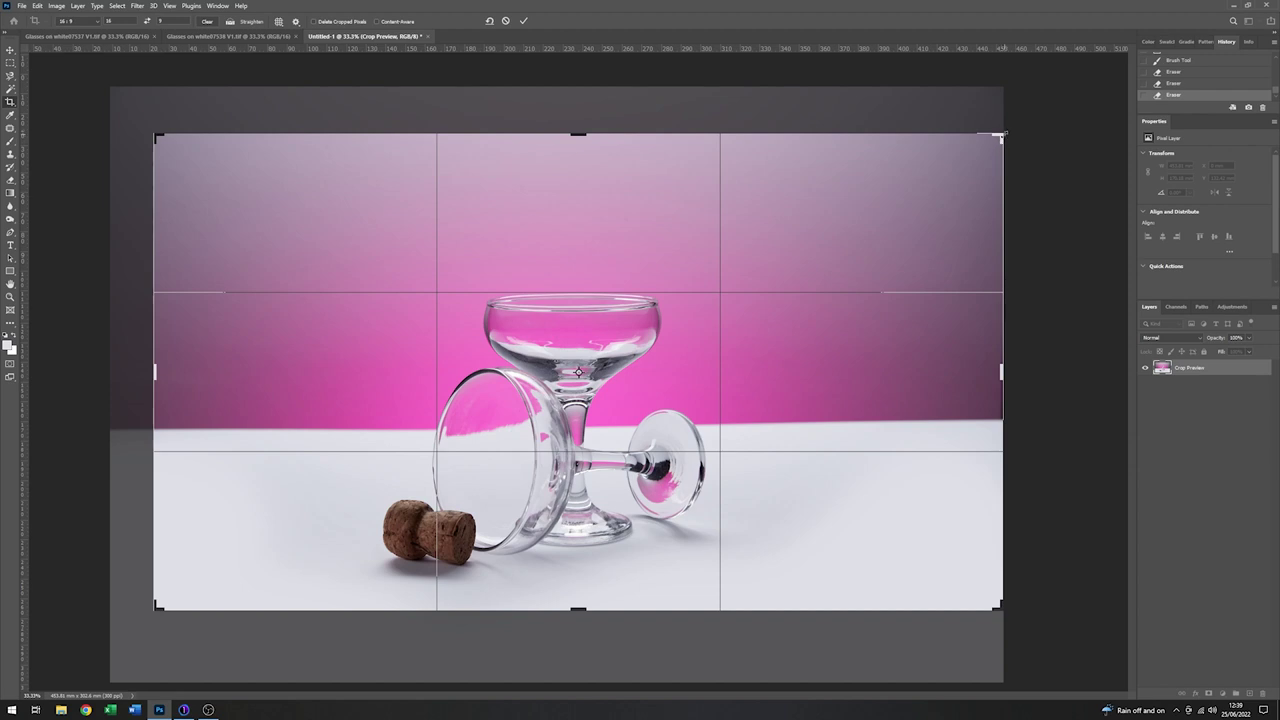
pyautogui.moveTo(999, 134); pyautogui.dragTo(982, 148)
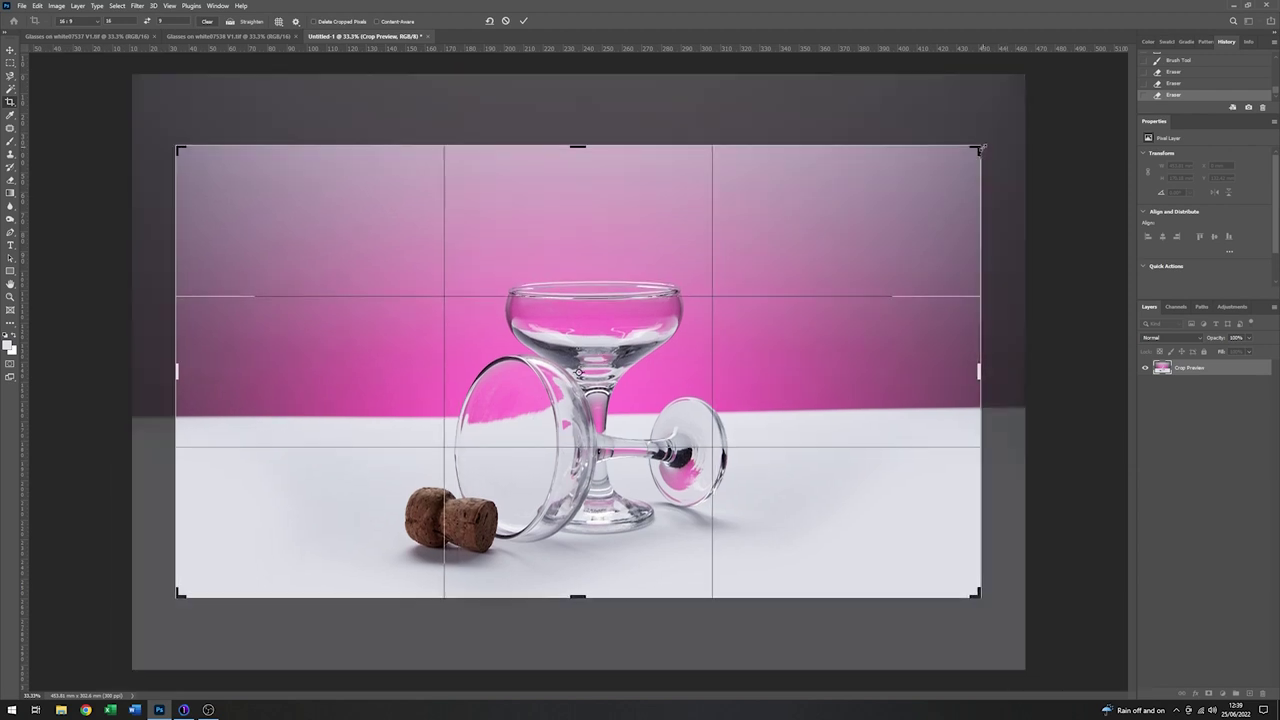
pyautogui.click(230, 22)
pyautogui.moveTo(205, 420); pyautogui.dragTo(948, 411)
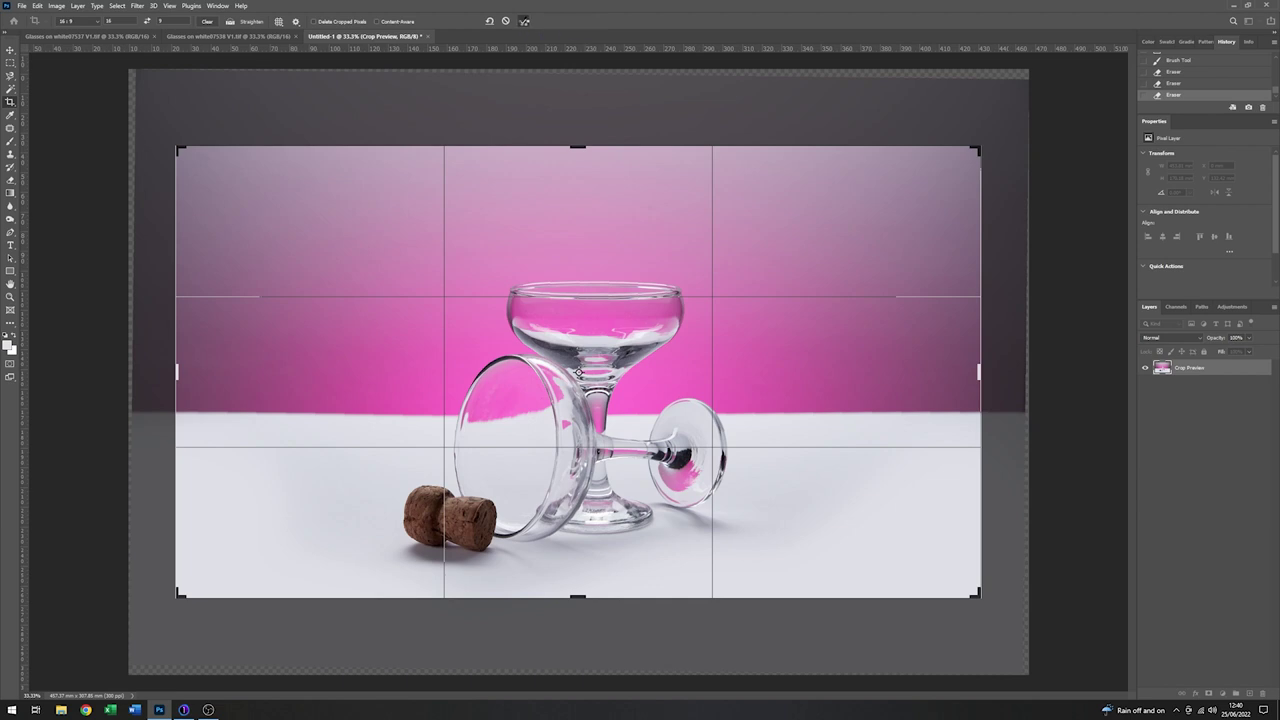
# - Commit the straightened 16:9 crop around the champagne glasses and cork on Untitled-1
pyautogui.click(522, 21)
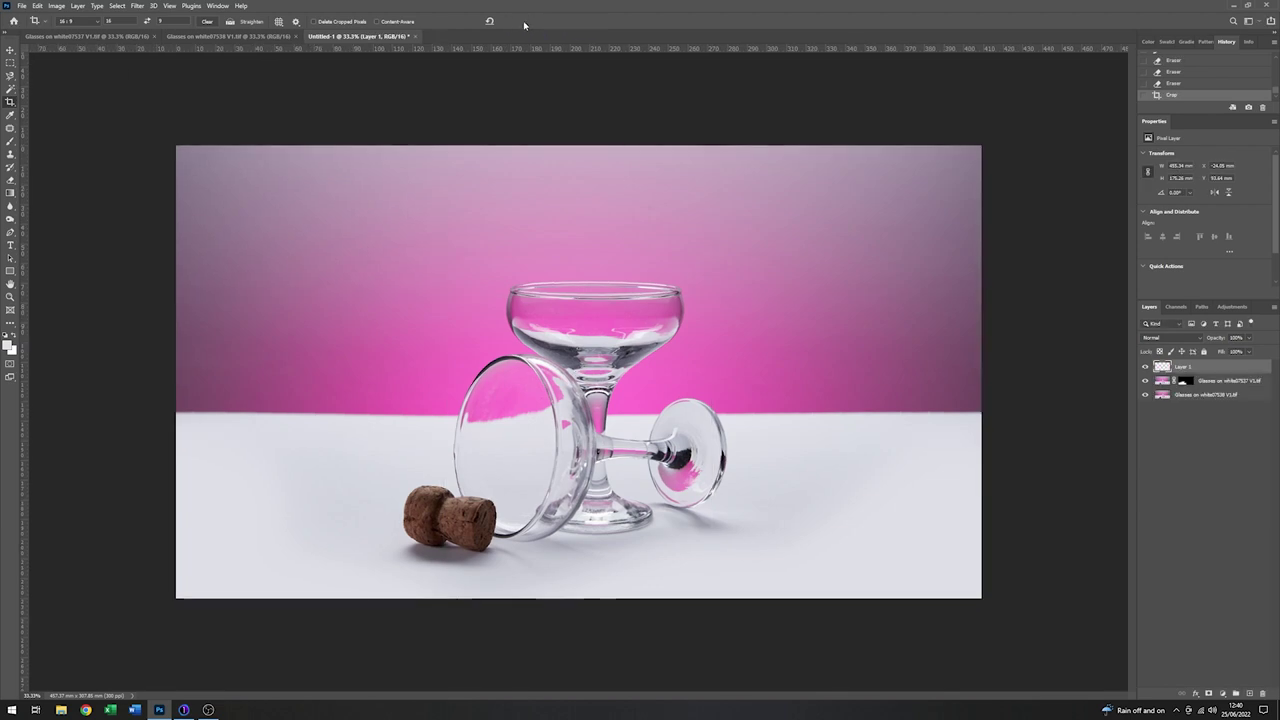